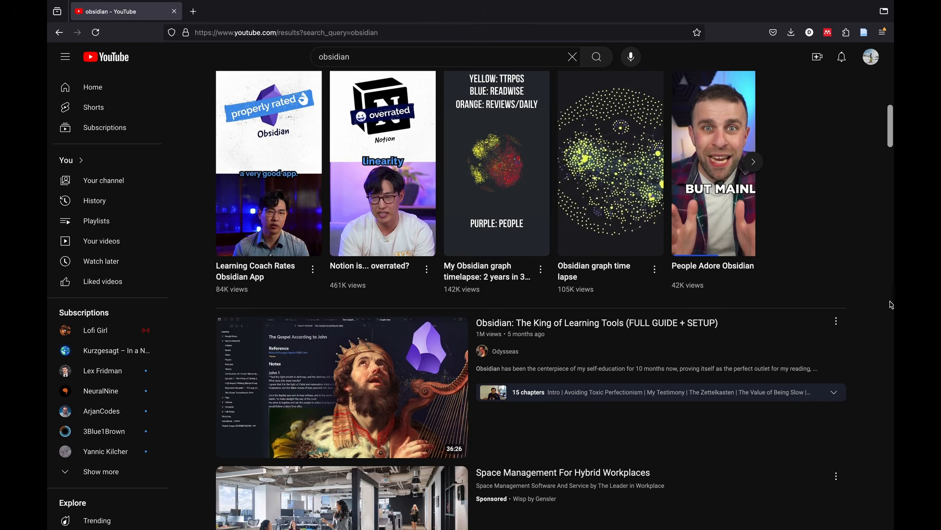
Browse the YouTube search results for obsidian videos.
{"action": "scroll", "coordinate": [890, 312], "scroll_direction": "down", "scroll_amount": 5}
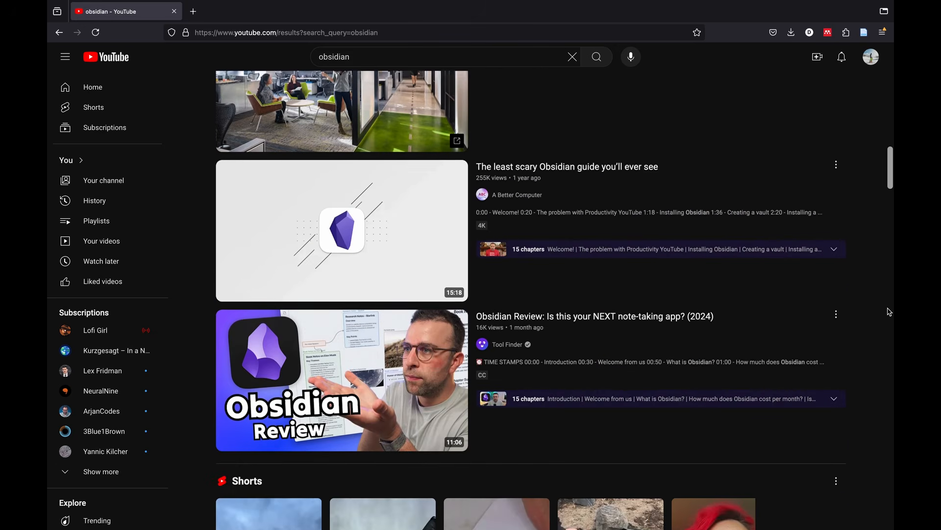
{"action": "scroll", "coordinate": [890, 312], "scroll_direction": "down", "scroll_amount": 15}
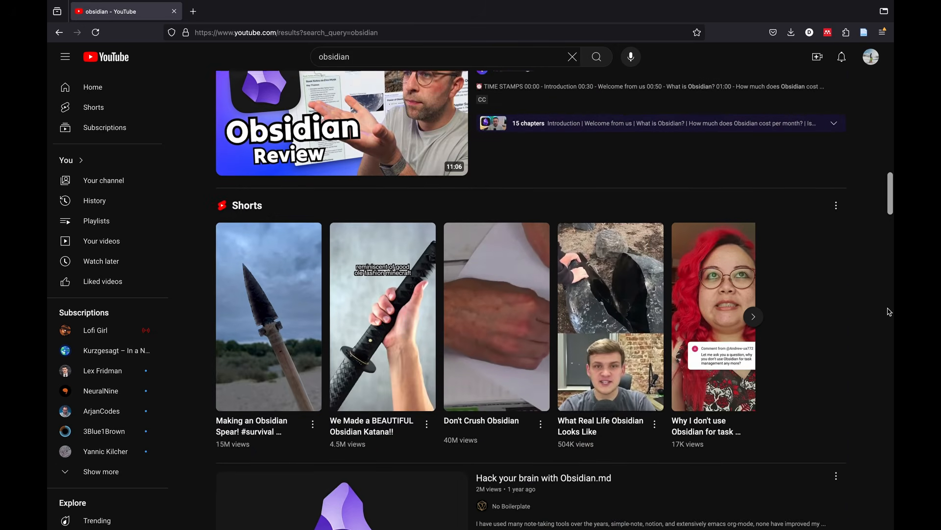
{"action": "scroll", "coordinate": [889, 312], "scroll_direction": "down", "scroll_amount": 6}
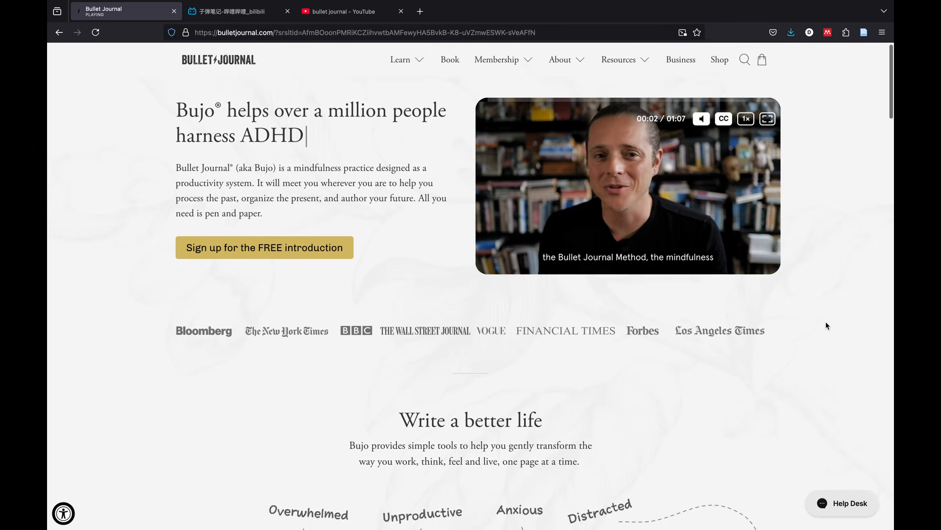
Look through the Bullet Journal homepage and the YouTube search results for bullet journal.
{"action": "scroll", "coordinate": [826, 323], "scroll_direction": "down", "scroll_amount": 6}
{"action": "scroll", "coordinate": [826, 326], "scroll_direction": "down", "scroll_amount": 4}
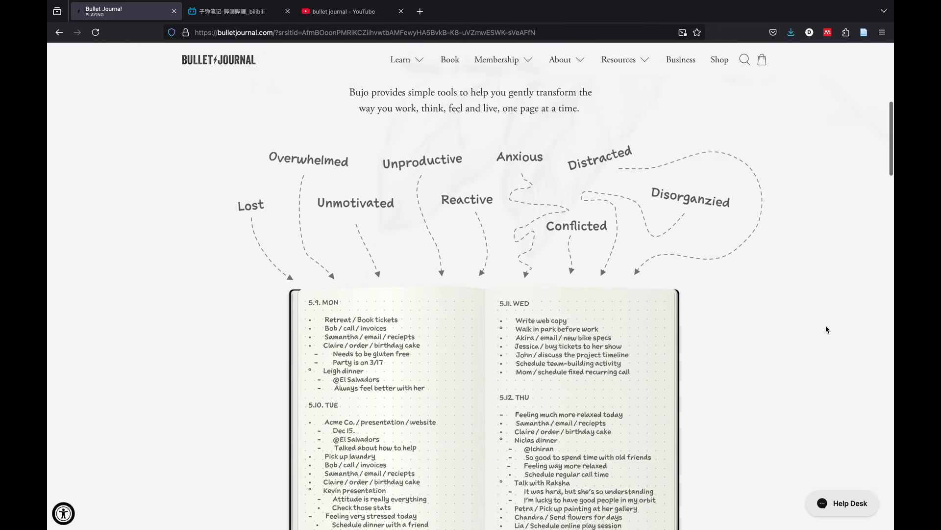
{"action": "scroll", "coordinate": [825, 329], "scroll_direction": "down", "scroll_amount": 8}
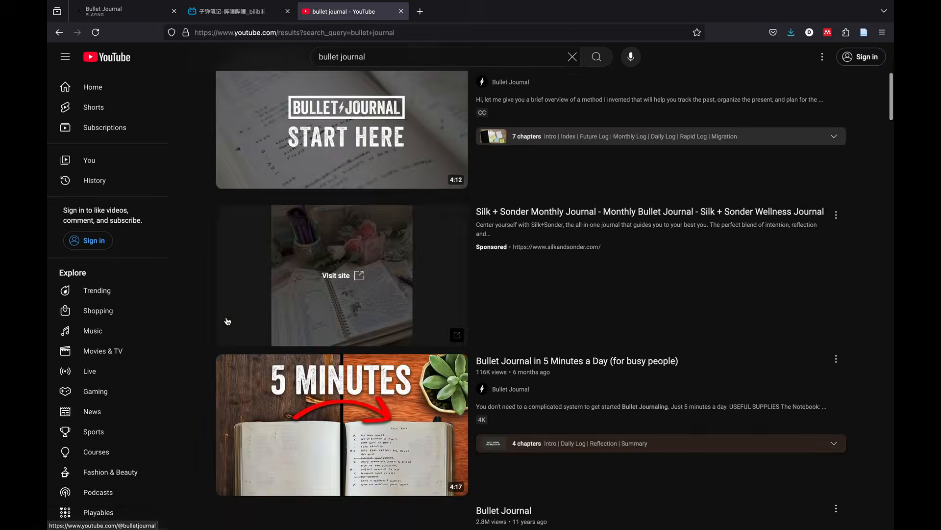
{"action": "scroll", "coordinate": [227, 321], "scroll_direction": "down", "scroll_amount": 10}
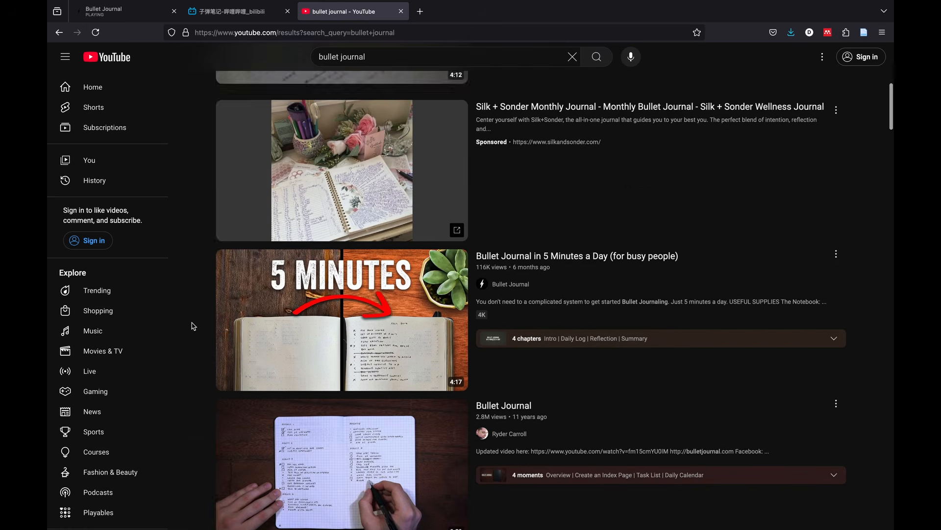
{"action": "scroll", "coordinate": [193, 326], "scroll_direction": "down", "scroll_amount": 8}
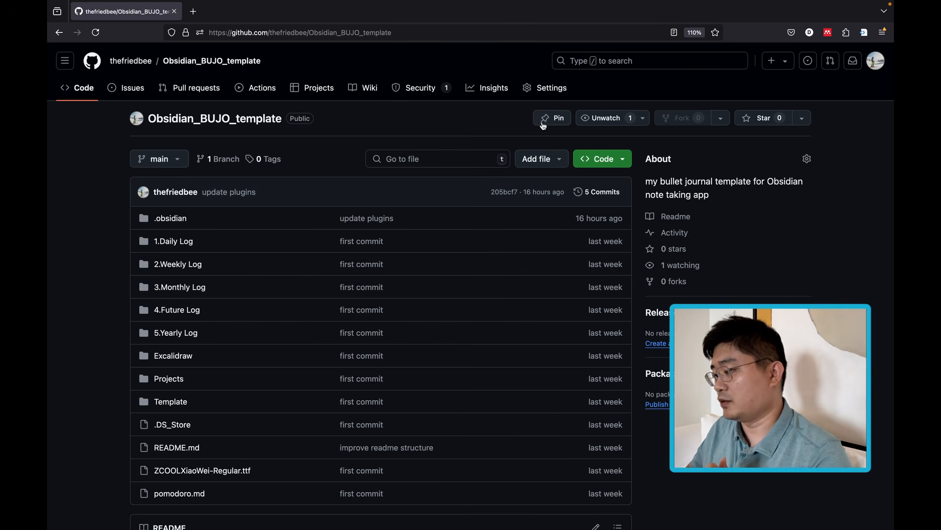
Open the code download options of the Obsidian_BUJO_template repository on GitHub.
{"action": "left_click", "coordinate": [612, 159]}
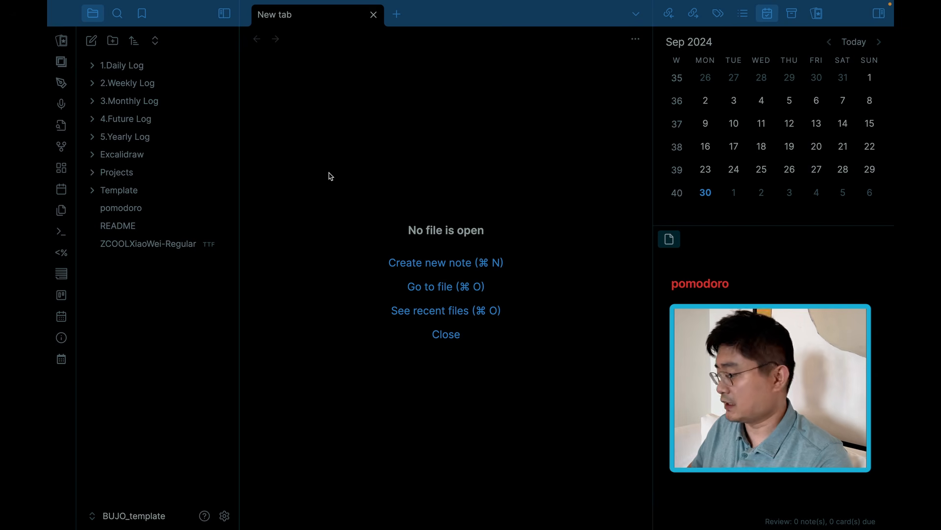
Switch to the BUJO_template vault in Obsidian and create the daily note for 2024-09-30 from the calendar.
{"action": "left_click", "coordinate": [123, 67]}
{"action": "left_click", "coordinate": [122, 67]}
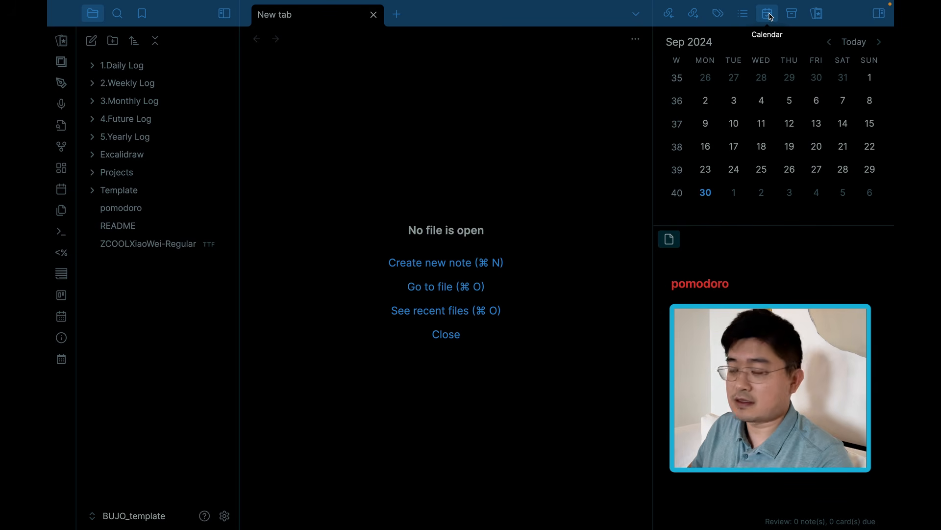
{"action": "left_click", "coordinate": [712, 200]}
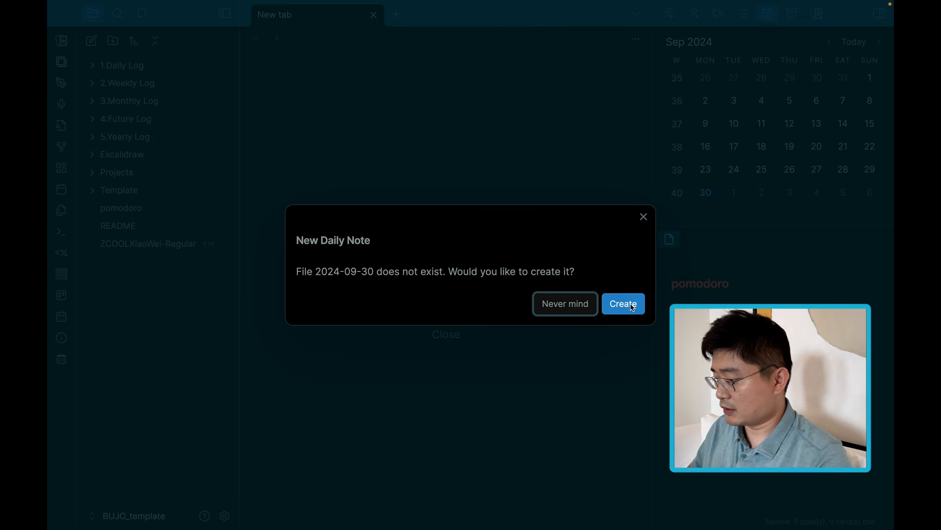
{"action": "left_click", "coordinate": [632, 307]}
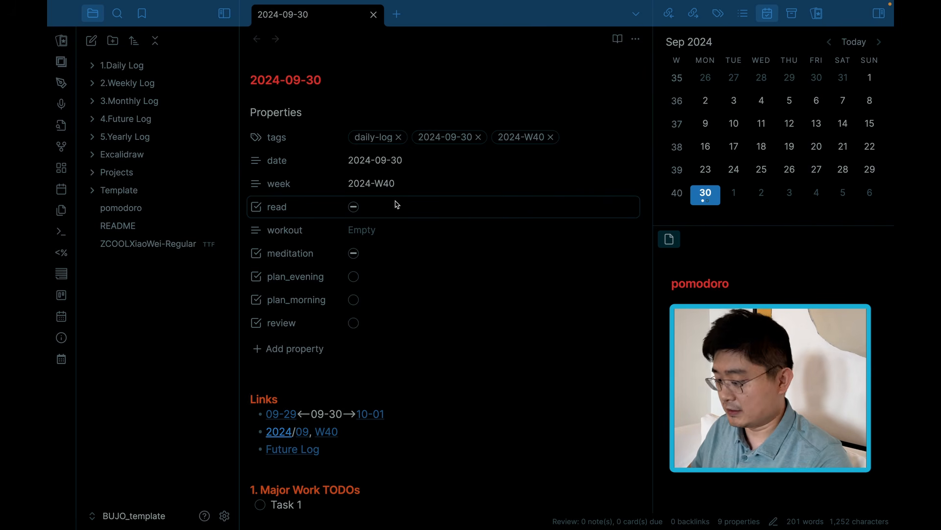
Show the 2024-09-30 daily note in source mode.
{"action": "left_click", "coordinate": [639, 42]}
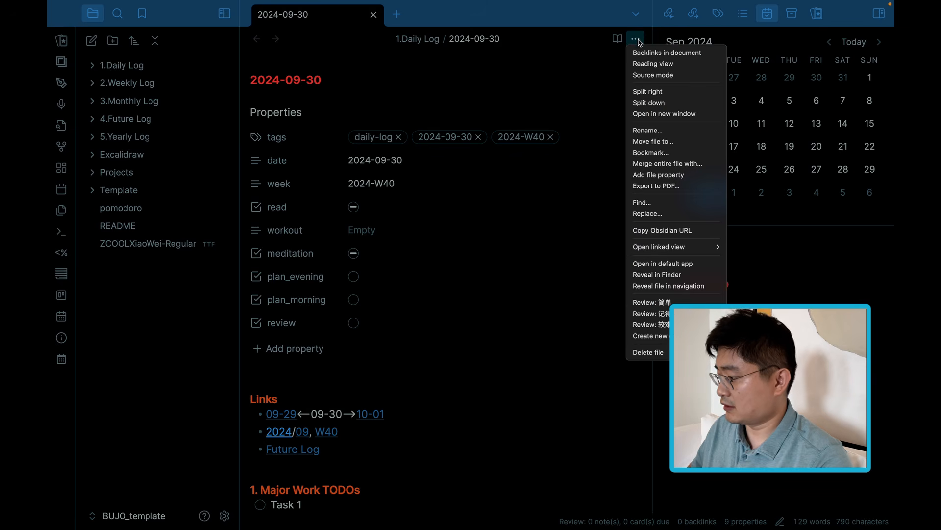
{"action": "left_click", "coordinate": [657, 76]}
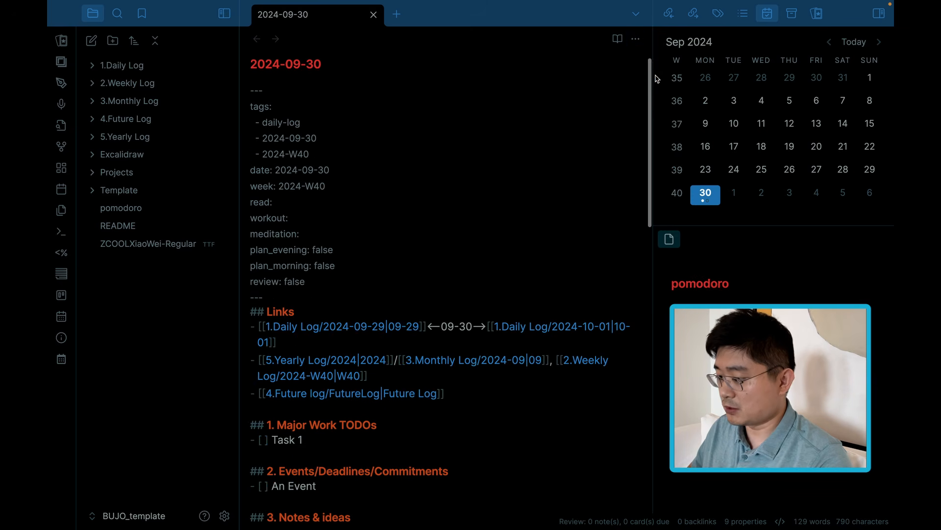
{"action": "scroll", "coordinate": [426, 134], "scroll_direction": "down", "scroll_amount": 1}
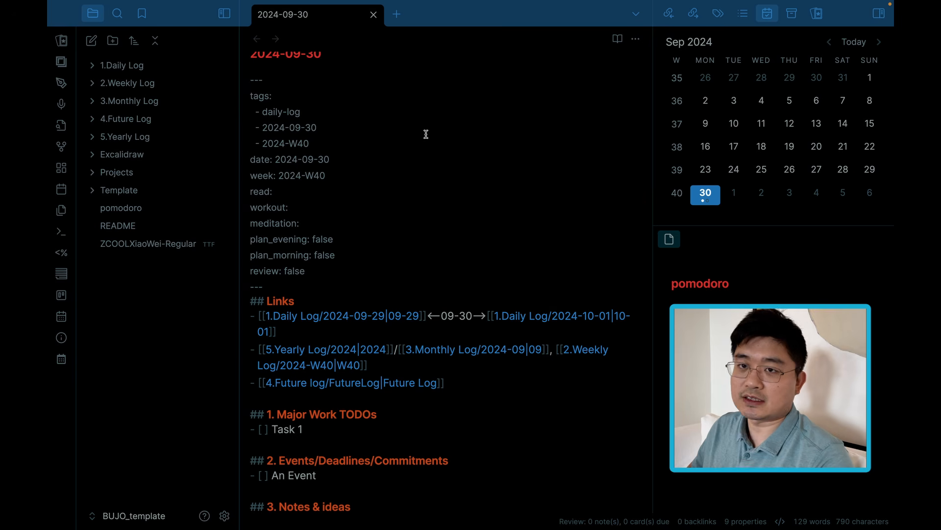
{"action": "scroll", "coordinate": [426, 134], "scroll_direction": "up", "scroll_amount": 1}
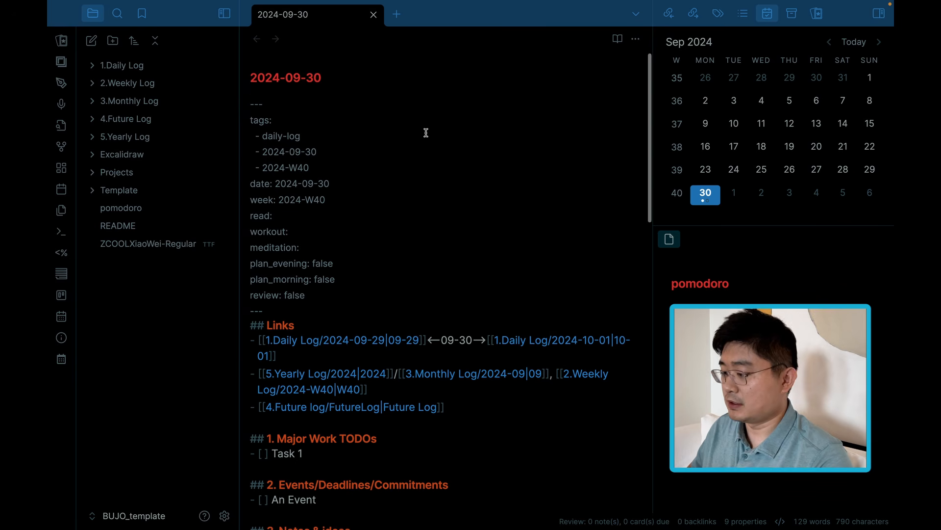
Examine the note's title and front matter, highlighting the whole block and the read, workout and meditation properties.
{"action": "left_click", "coordinate": [355, 80]}
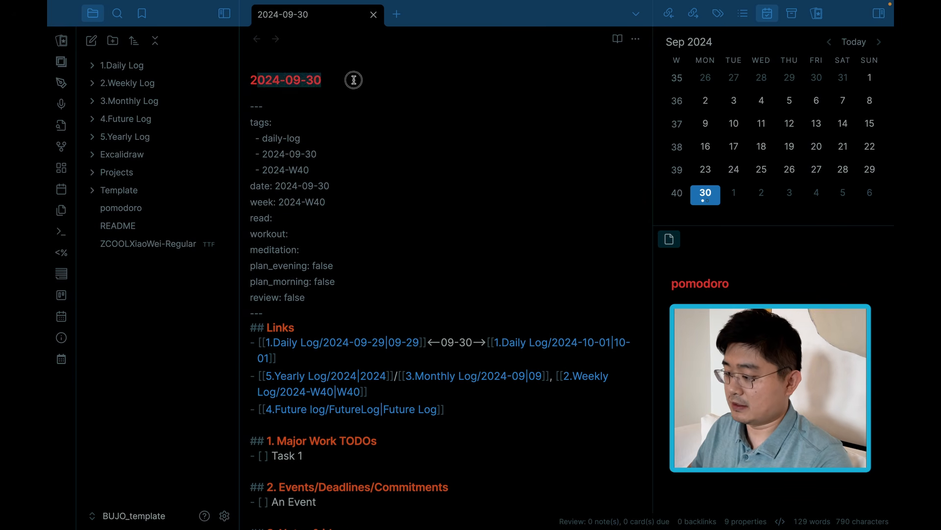
{"action": "left_click", "coordinate": [337, 109]}
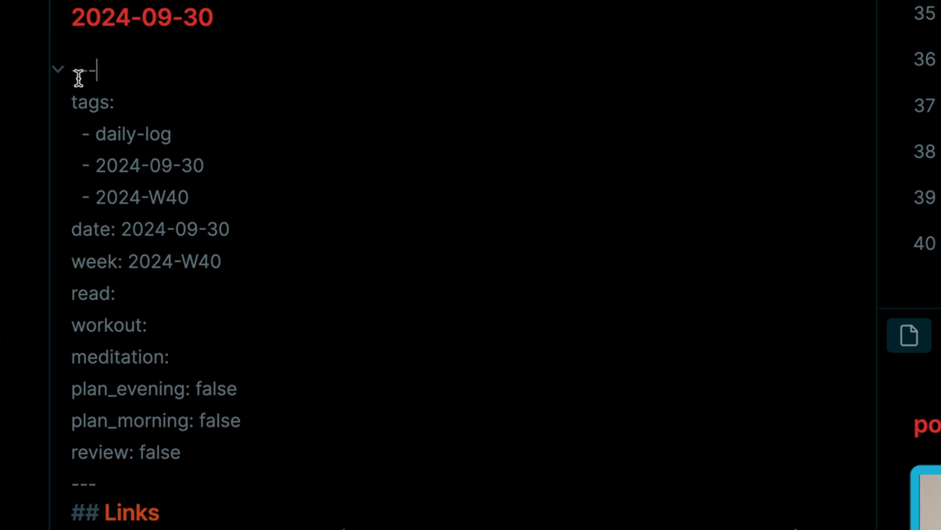
{"action": "left_click_drag", "start_coordinate": [72, 71], "coordinate": [143, 488]}
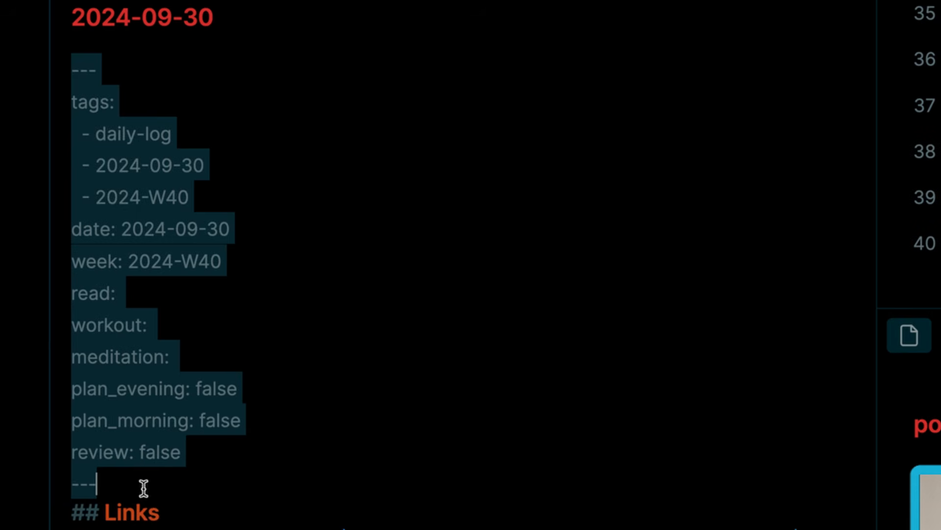
{"action": "left_click", "coordinate": [145, 488]}
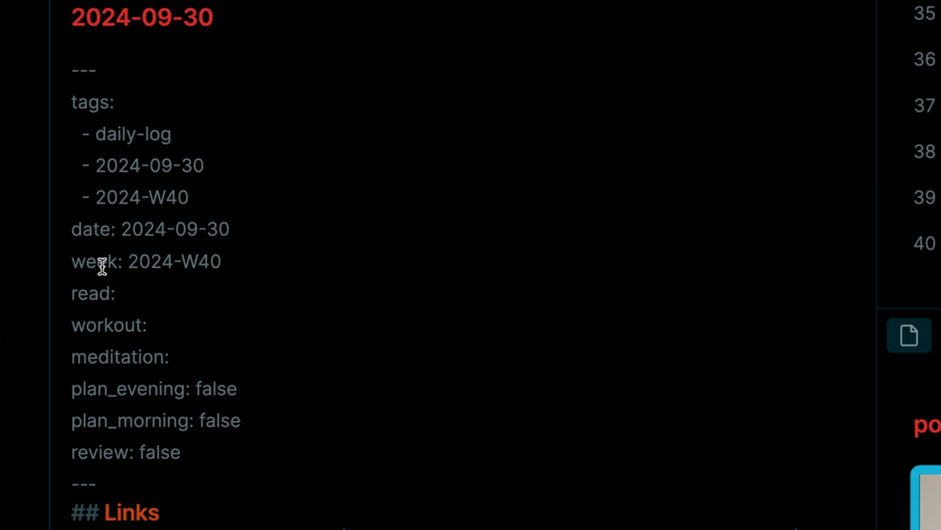
{"action": "left_click_drag", "start_coordinate": [69, 294], "coordinate": [206, 351]}
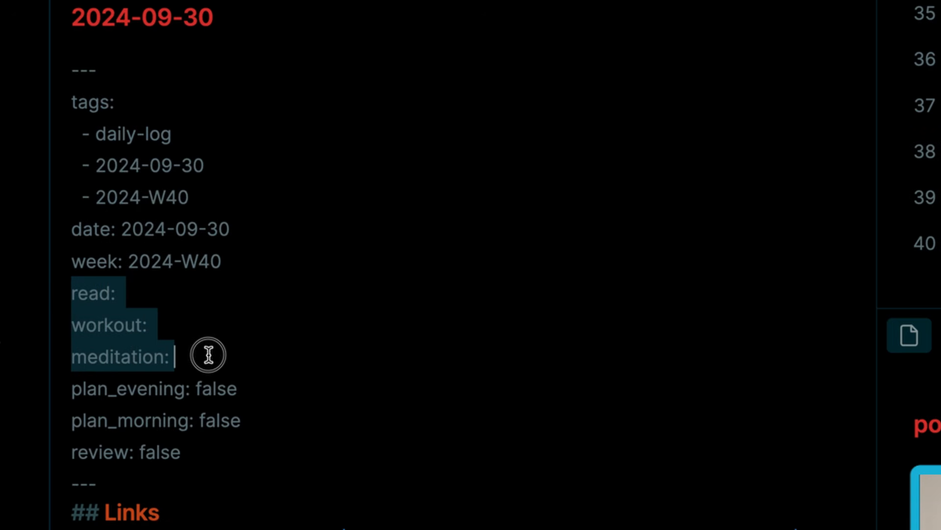
{"action": "left_click", "coordinate": [196, 351]}
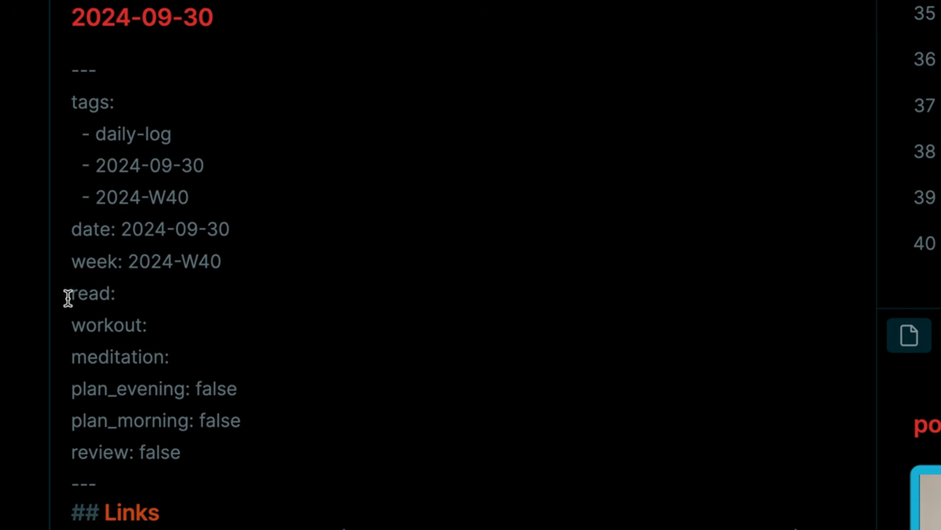
{"action": "left_click_drag", "start_coordinate": [67, 296], "coordinate": [270, 348]}
{"action": "left_click", "coordinate": [269, 370]}
{"action": "scroll", "coordinate": [139, 315], "scroll_direction": "down", "scroll_amount": 2}
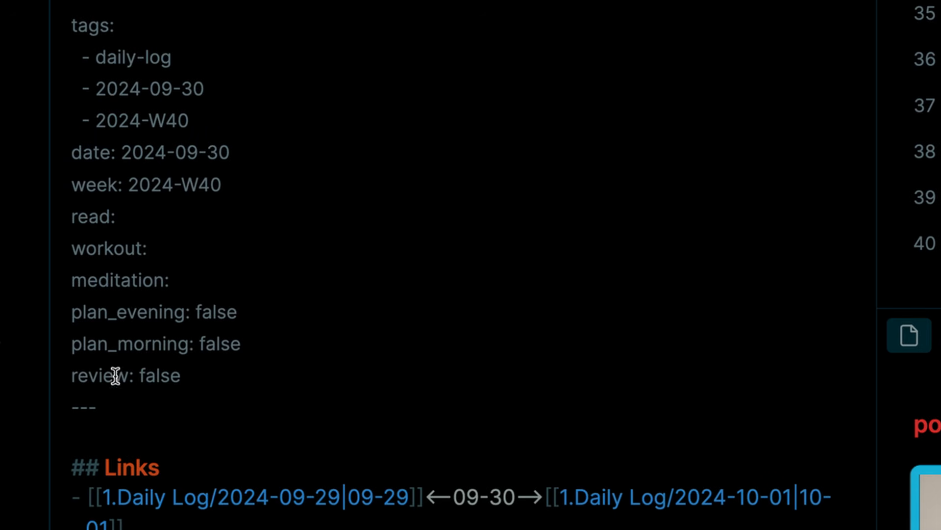
{"action": "scroll", "coordinate": [516, 238], "scroll_direction": "up", "scroll_amount": 1}
{"action": "scroll", "coordinate": [515, 238], "scroll_direction": "up", "scroll_amount": 1}
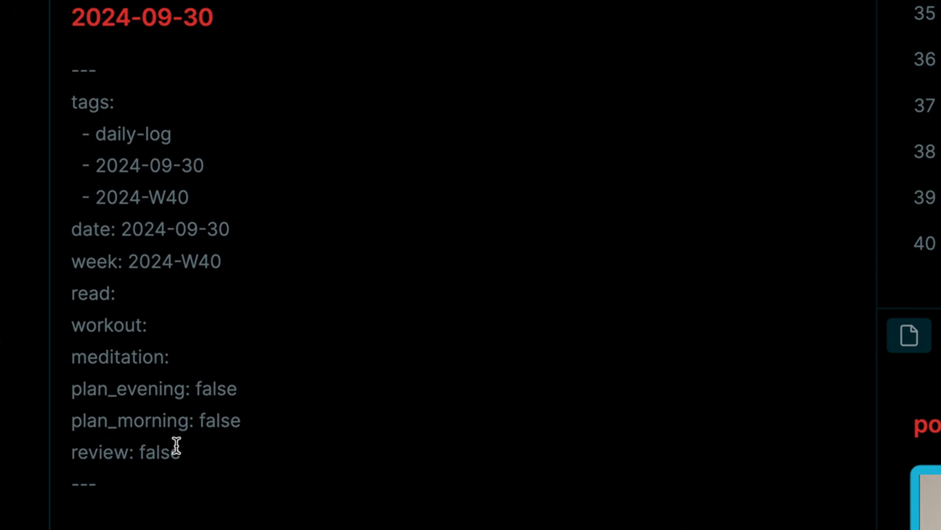
Turn off source mode for the daily note and look over its rendered properties.
{"action": "left_click", "coordinate": [847, 0]}
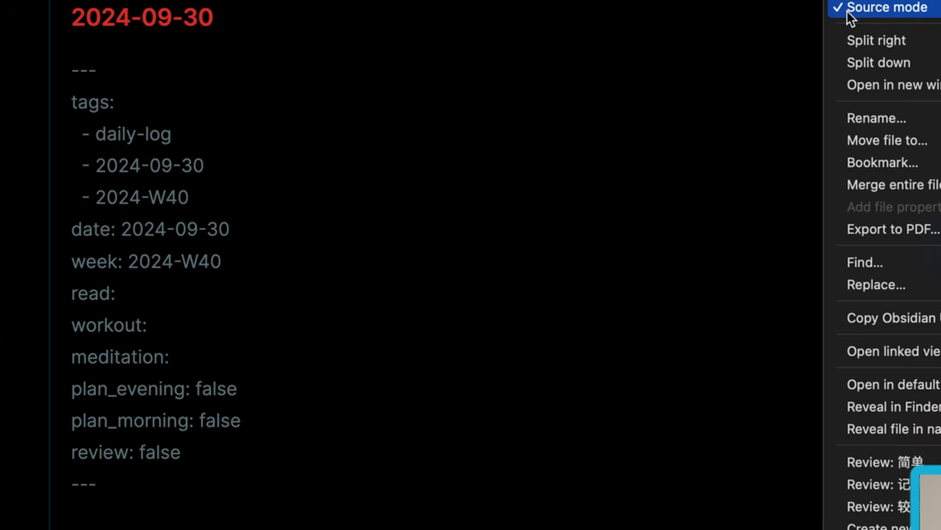
{"action": "left_click", "coordinate": [871, 9]}
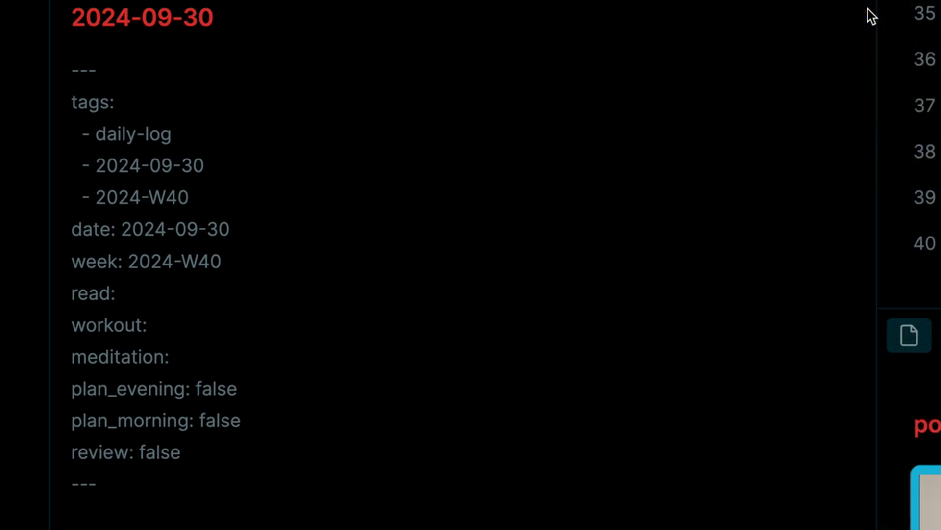
{"action": "scroll", "coordinate": [334, 317], "scroll_direction": "down", "scroll_amount": 1}
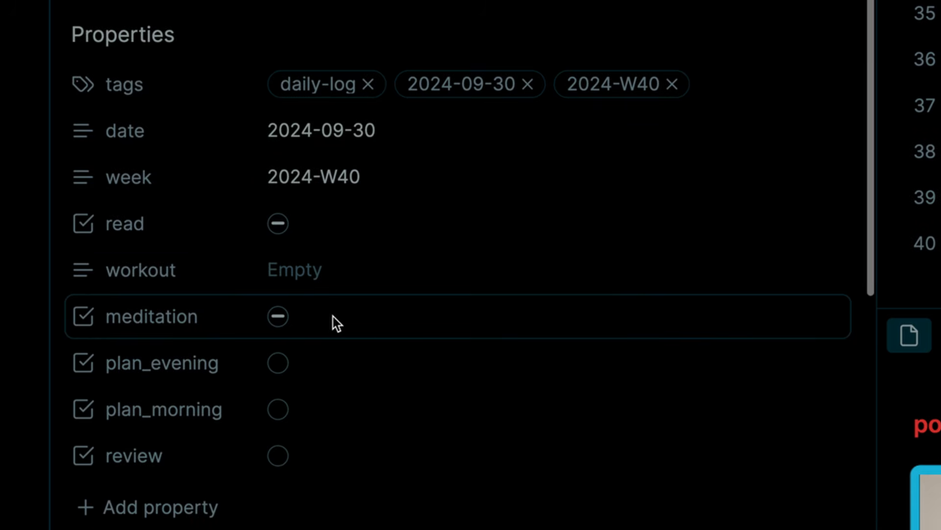
{"action": "scroll", "coordinate": [313, 380], "scroll_direction": "up", "scroll_amount": 1}
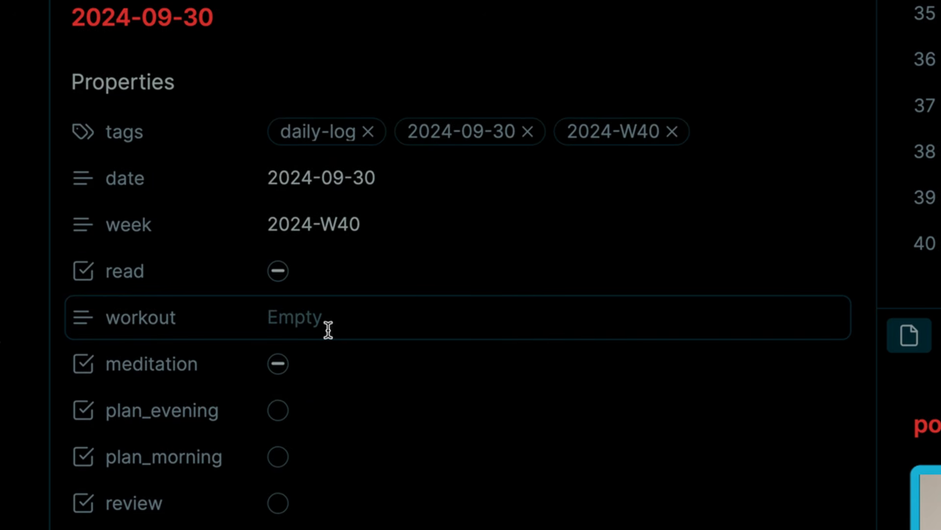
Set the read property to unchecked and enter the swimming emoji, found with "swim", as the workout value.
{"action": "left_click", "coordinate": [283, 411]}
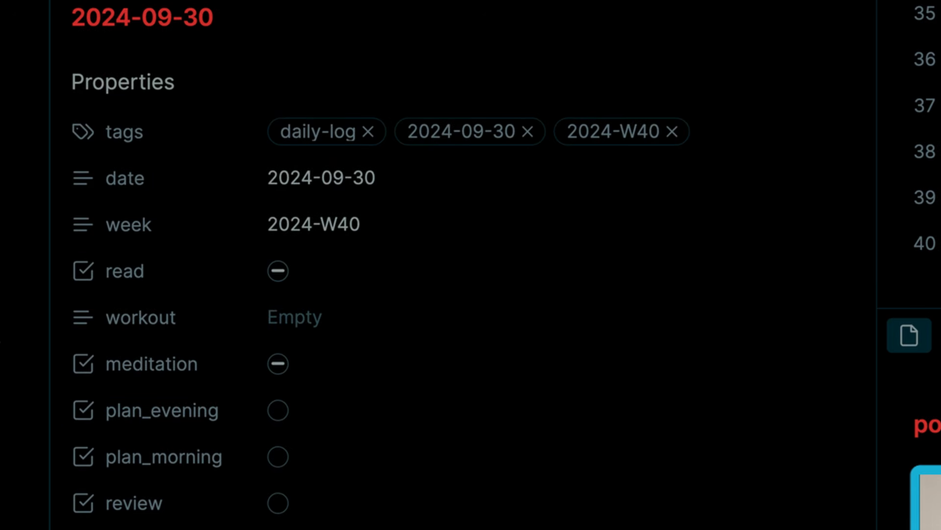
{"action": "left_click", "coordinate": [311, 318]}
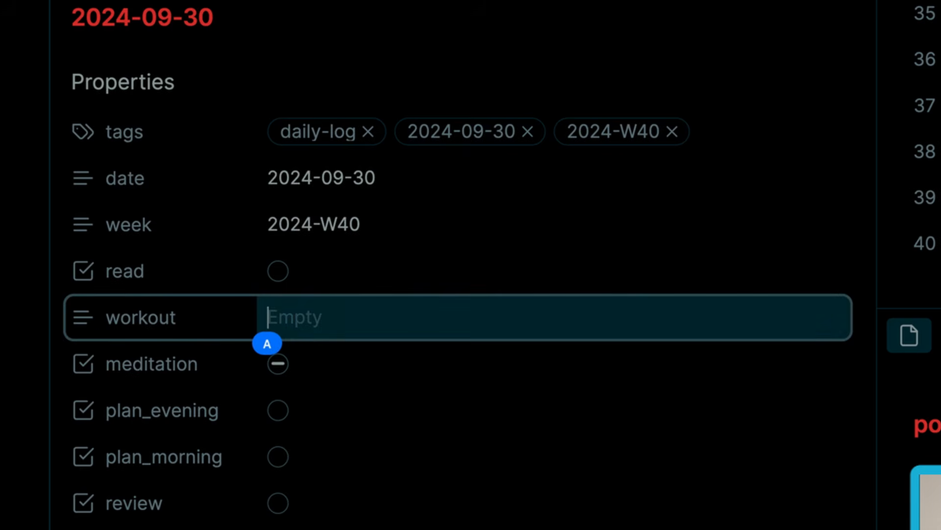
{"action": "type", "text": "s"}
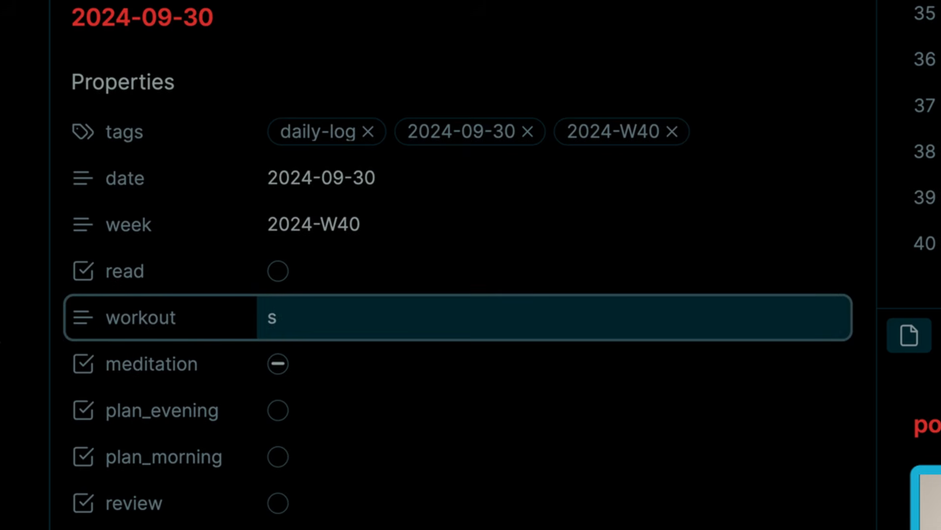
{"action": "type", "text": "wim"}
{"action": "key", "text": "Return"}
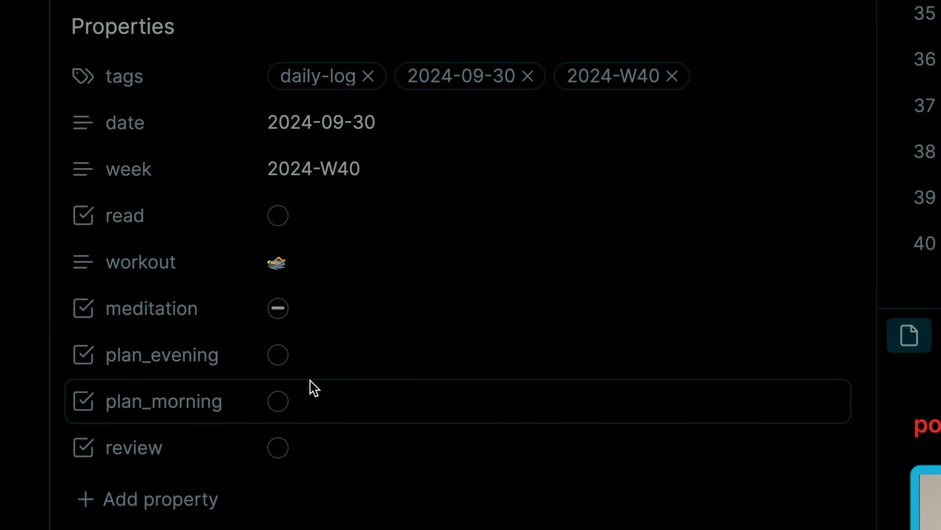
Look over the daily note's Links section and place the cursor in the Major Work TODOs heading.
{"action": "scroll", "coordinate": [311, 381], "scroll_direction": "down", "scroll_amount": 1}
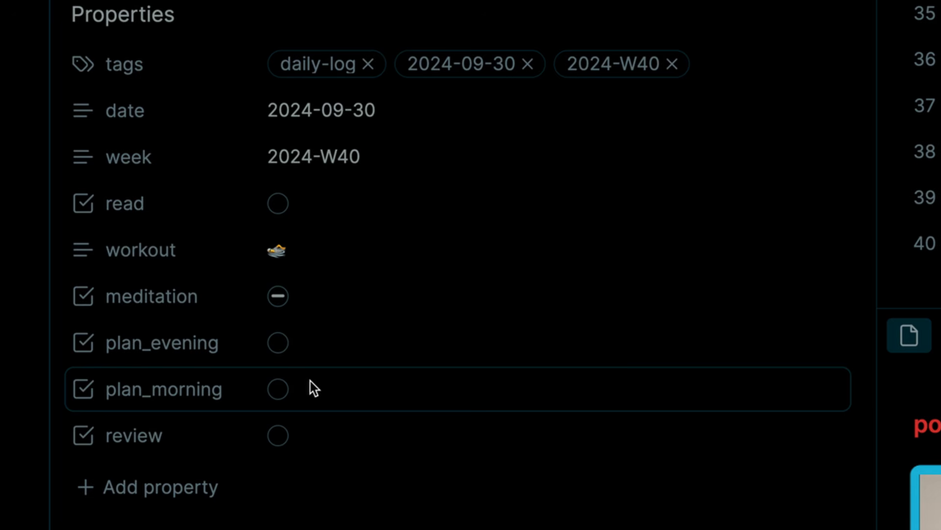
{"action": "scroll", "coordinate": [310, 381], "scroll_direction": "down", "scroll_amount": 5}
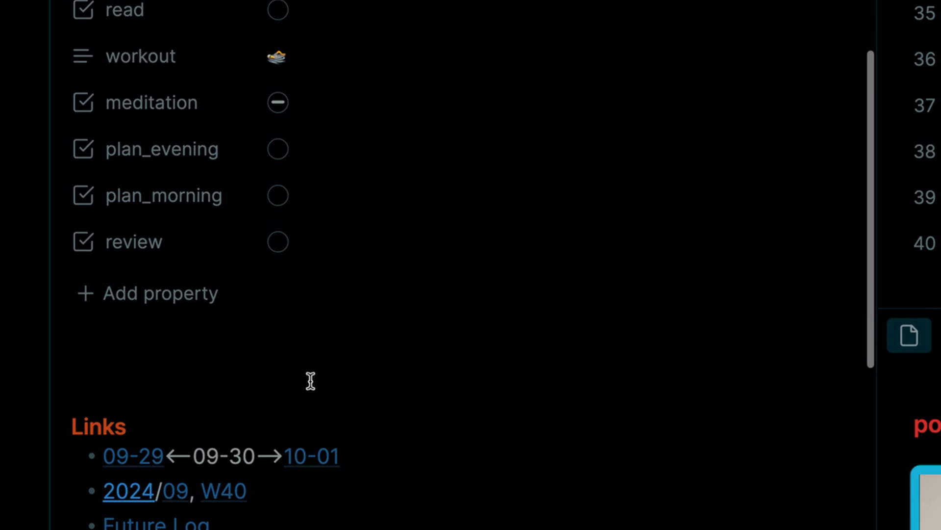
{"action": "scroll", "coordinate": [318, 264], "scroll_direction": "down", "scroll_amount": 1}
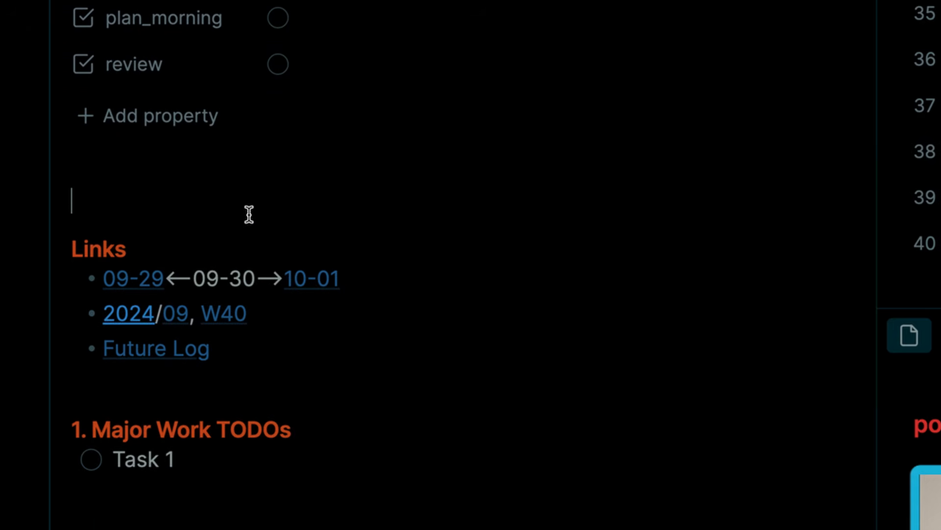
{"action": "left_click", "coordinate": [314, 430]}
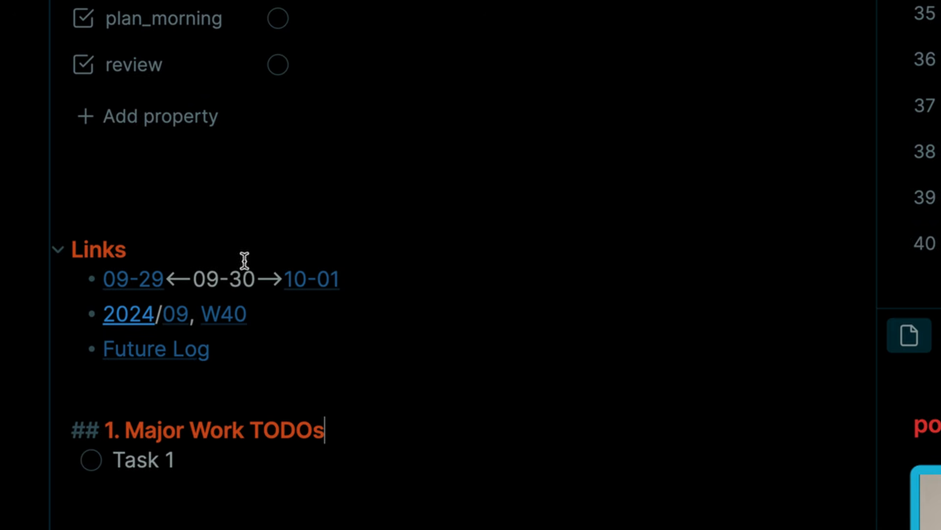
Follow the 10-01 link to the next day's note, look at its links, and return through its 09-30 link.
{"action": "double_click", "coordinate": [211, 277]}
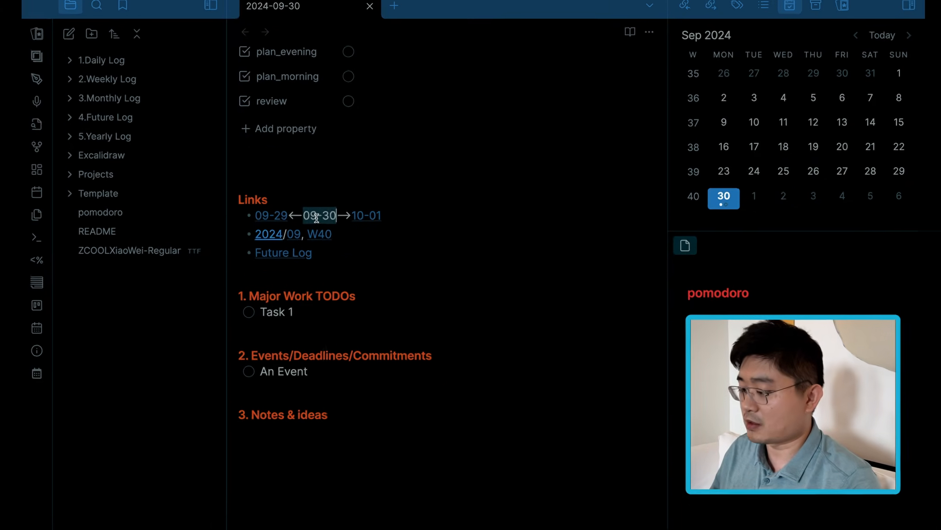
{"action": "left_click", "coordinate": [343, 212]}
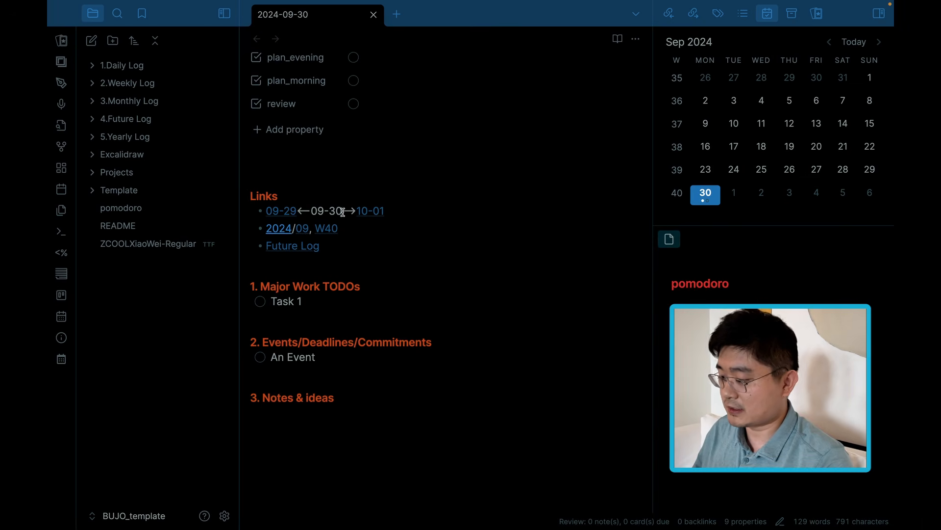
{"action": "left_click", "coordinate": [368, 214]}
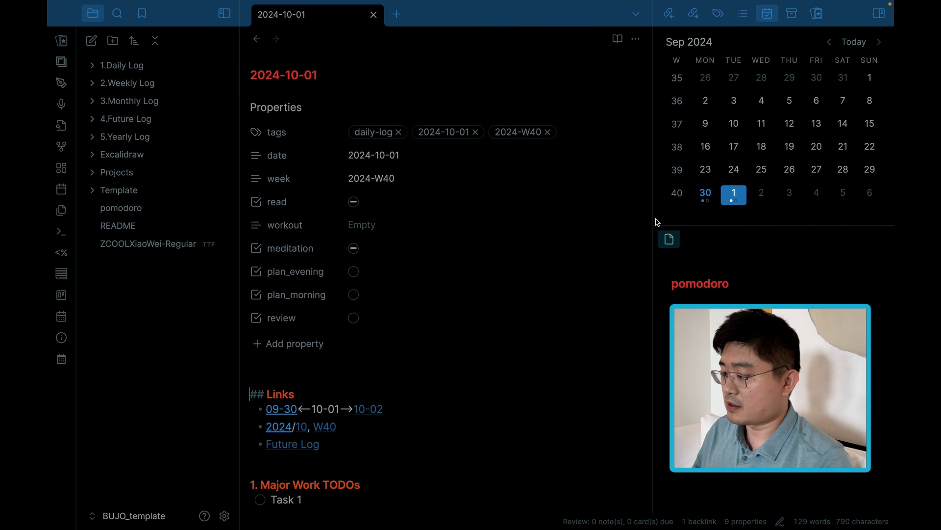
{"action": "scroll", "coordinate": [362, 417], "scroll_direction": "down", "scroll_amount": 1}
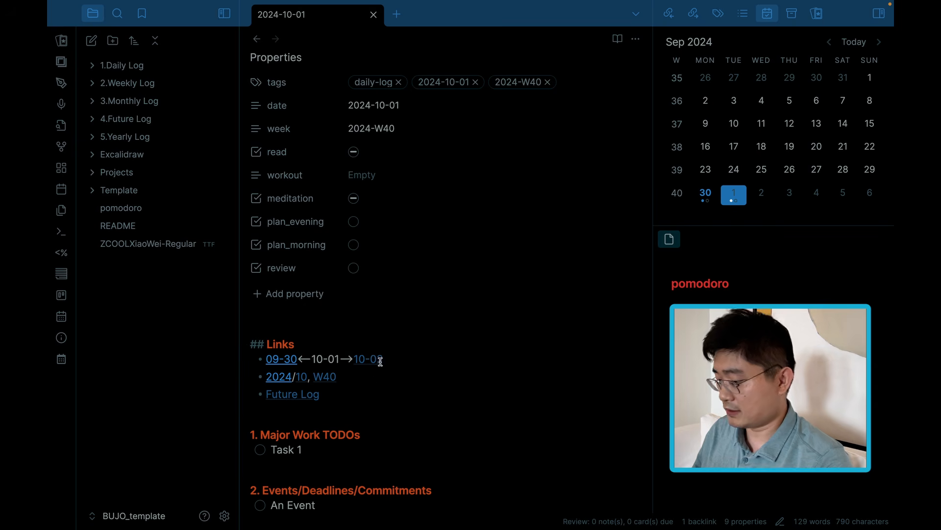
{"action": "scroll", "coordinate": [373, 356], "scroll_direction": "down", "scroll_amount": 1}
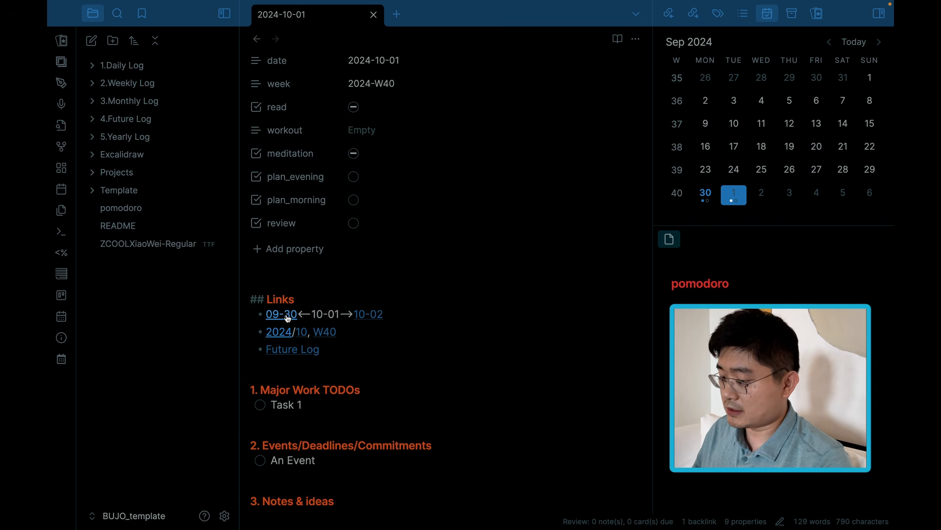
{"action": "left_click", "coordinate": [283, 317]}
{"action": "scroll", "coordinate": [289, 319], "scroll_direction": "down", "scroll_amount": 3}
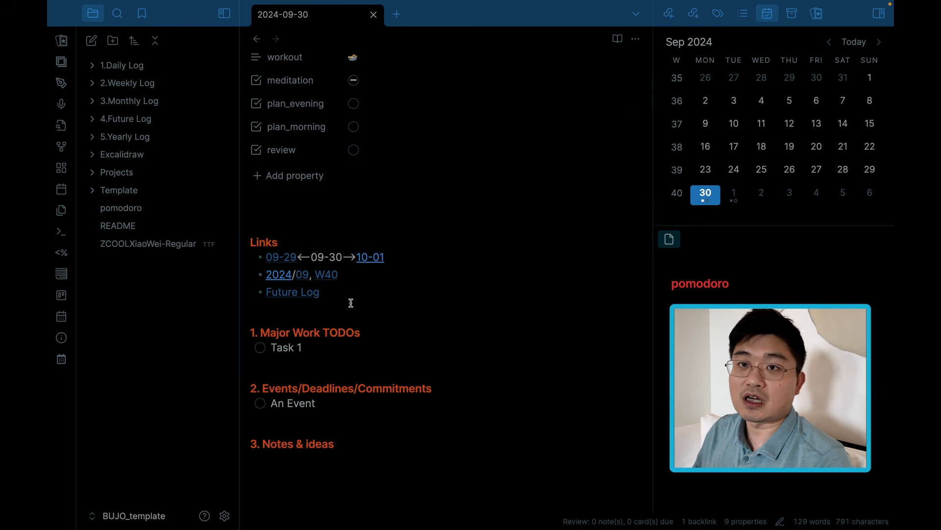
Look over the Major Work TODOs section, highlighting its heading and sample task.
{"action": "scroll", "coordinate": [351, 302], "scroll_direction": "down", "scroll_amount": 2}
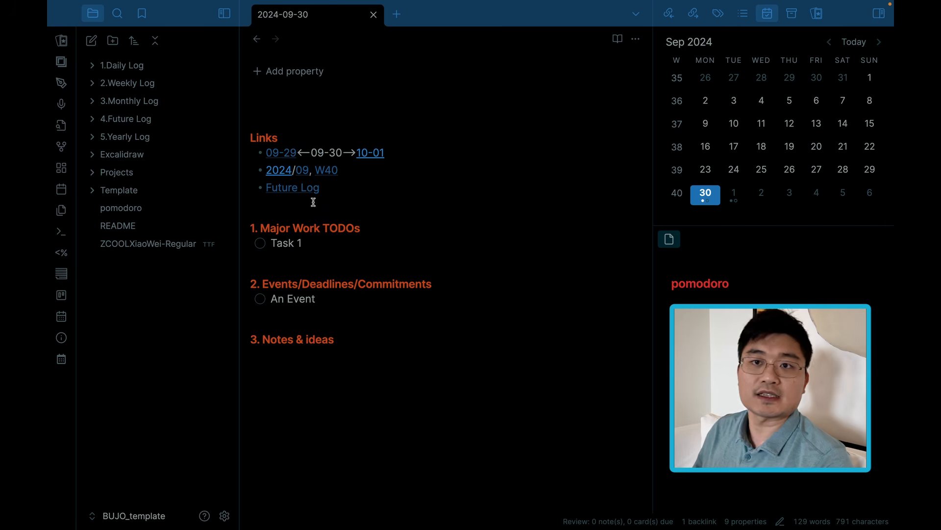
{"action": "left_click", "coordinate": [315, 211]}
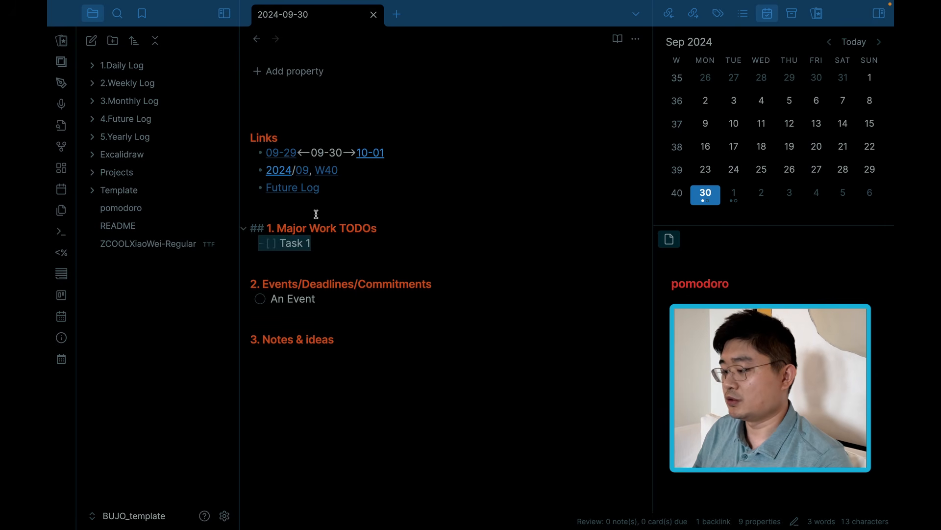
{"action": "left_click_drag", "start_coordinate": [315, 210], "coordinate": [305, 270]}
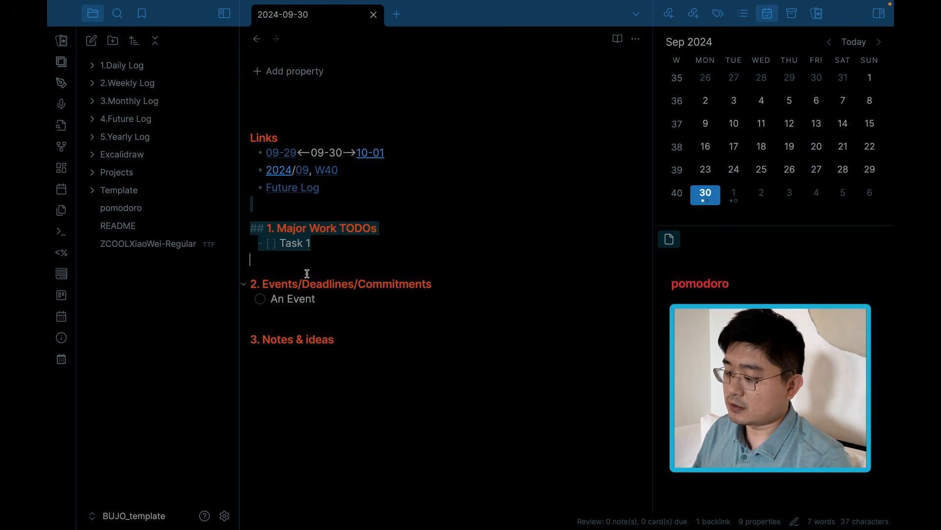
{"action": "left_click", "coordinate": [345, 267]}
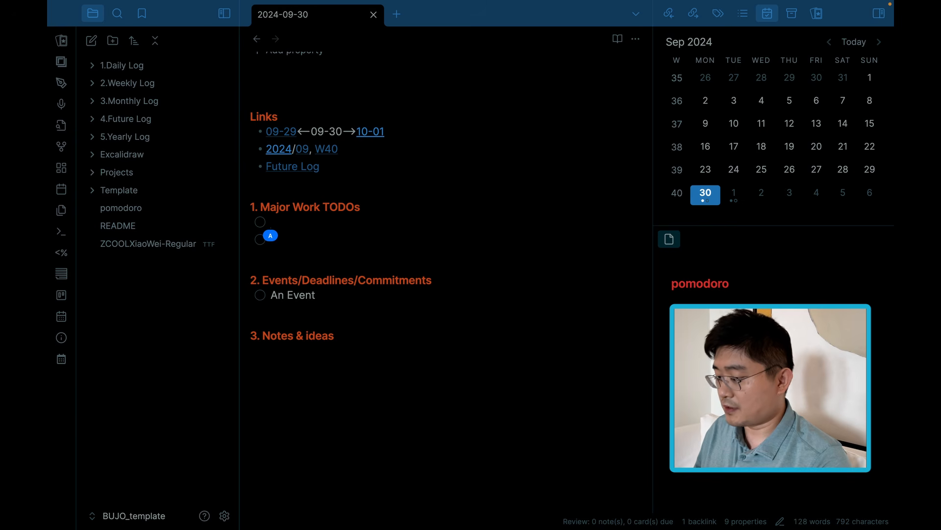
Fill the Major Work TODOs list with the tasks "programs", "writing papers" and "buying food".
{"action": "type", "text": "progmras"}
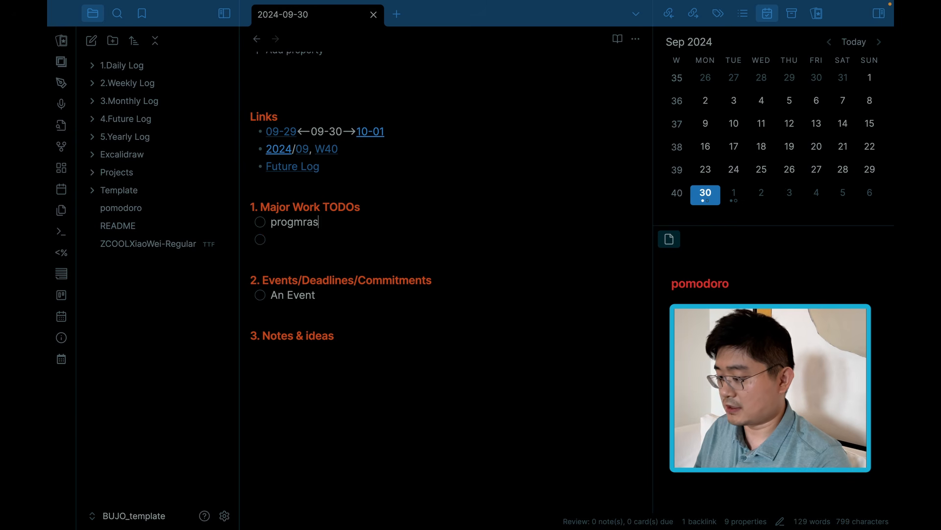
{"action": "key", "text": "BackSpace"}
{"action": "key", "text": "BackSpace"}
{"action": "key", "text": "BackSpace"}
{"action": "key", "text": "BackSpace"}
{"action": "type", "text": "rams"}
{"action": "key", "text": "Return"}
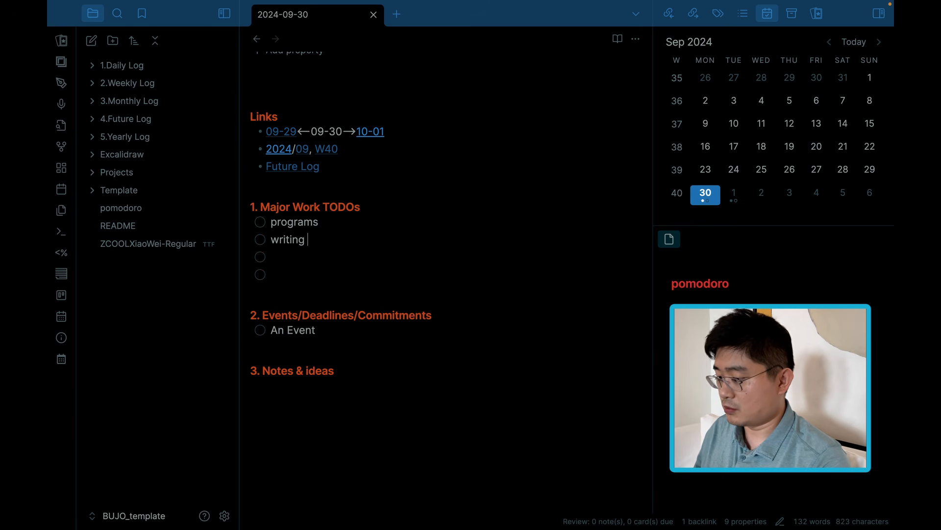
{"action": "type", "text": "papers "}
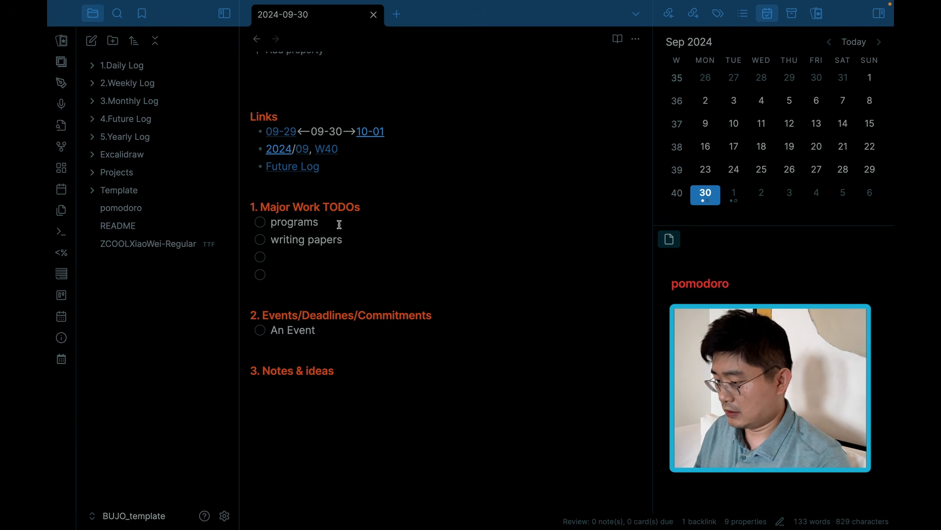
{"action": "type", "text": "buying fo"}
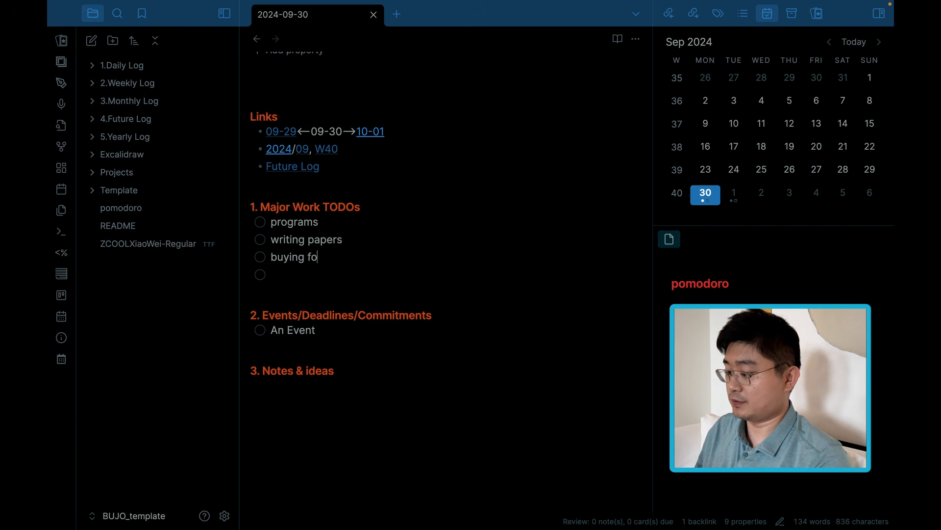
{"action": "type", "text": "od"}
{"action": "left_click", "coordinate": [347, 275]}
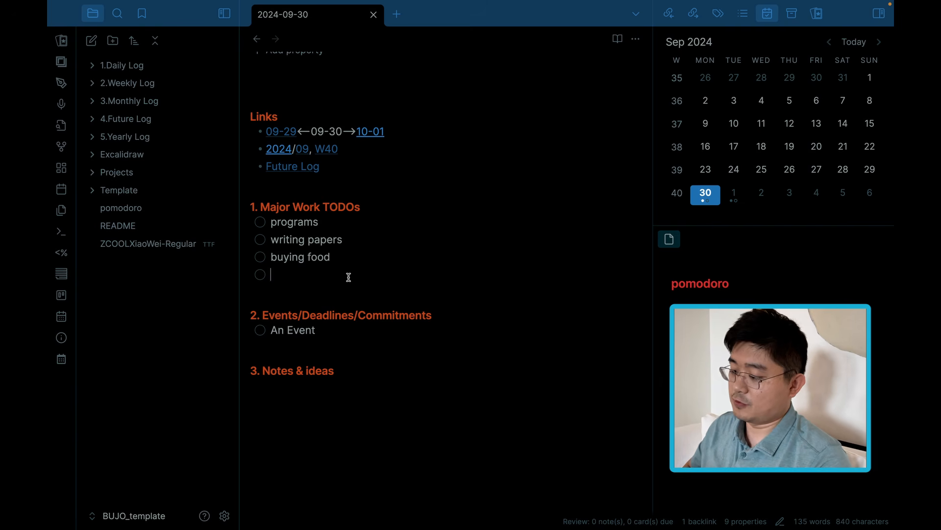
Reorder the Major Work TODOs by moving "writing papers" through the list and placing it first.
{"action": "left_click", "coordinate": [355, 245]}
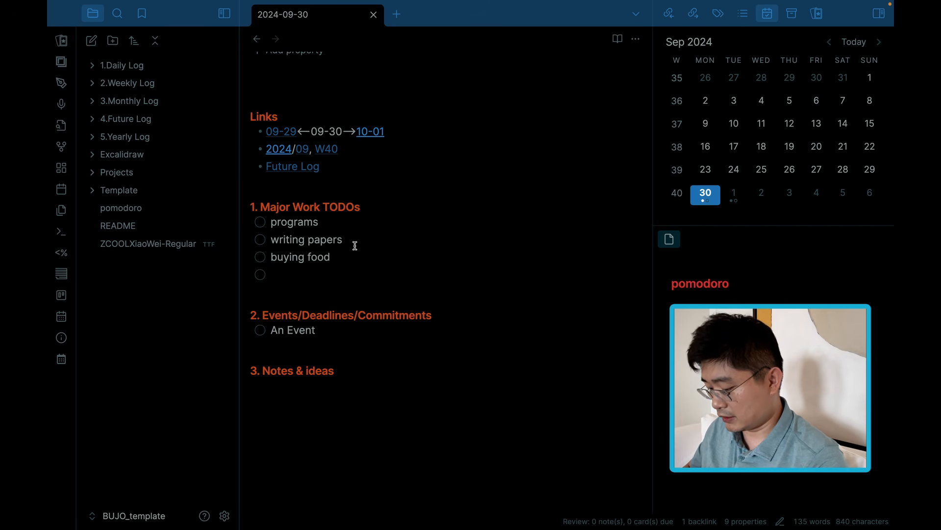
{"action": "key", "text": "ctrl+shift+Up"}
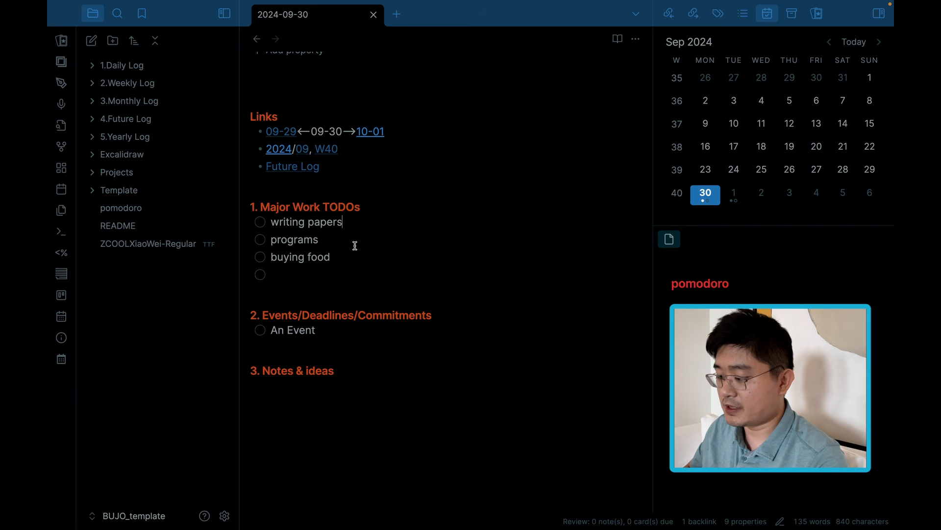
{"action": "key", "text": "ctrl+shift+Down"}
{"action": "key", "text": "ctrl+shift+Down"}
{"action": "key", "text": "ctrl+shift+Up"}
{"action": "key", "text": "ctrl+shift+Up"}
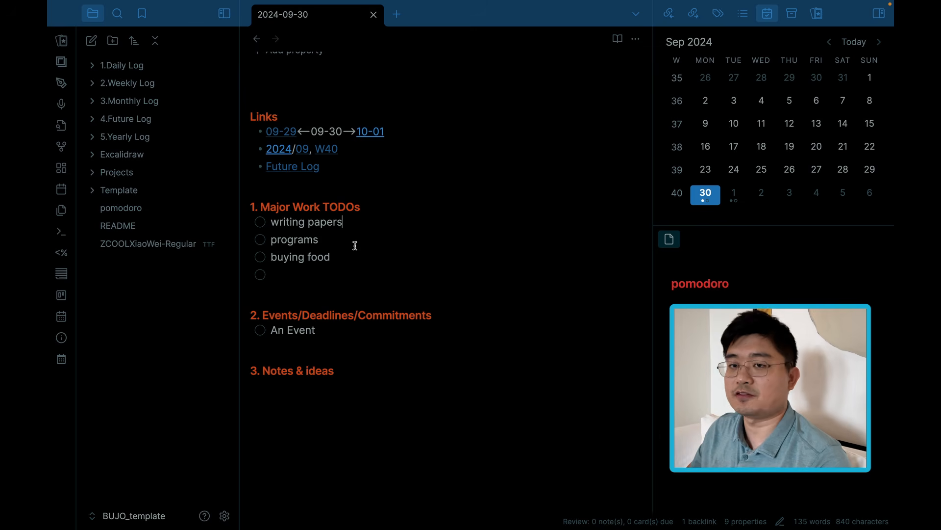
Replace the sample event under Events/Deadlines/Commitments with "Meetings", "due for submission" and "sign forms...", followed by an empty checklist item.
{"action": "scroll", "coordinate": [343, 230], "scroll_direction": "down", "scroll_amount": 3}
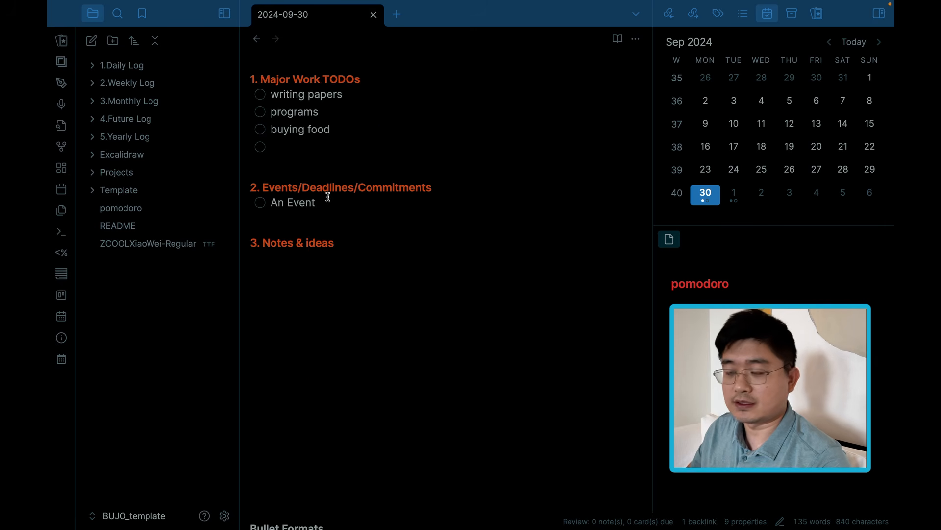
{"action": "left_click_drag", "start_coordinate": [272, 202], "coordinate": [355, 203]}
{"action": "type", "text": "M"}
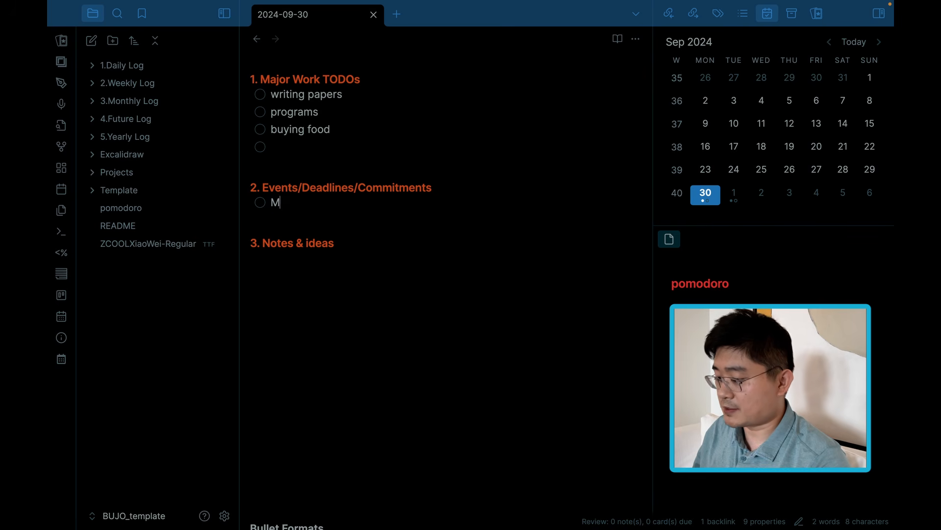
{"action": "type", "text": "eetings"}
{"action": "key", "text": "Return"}
{"action": "type", "text": "due "}
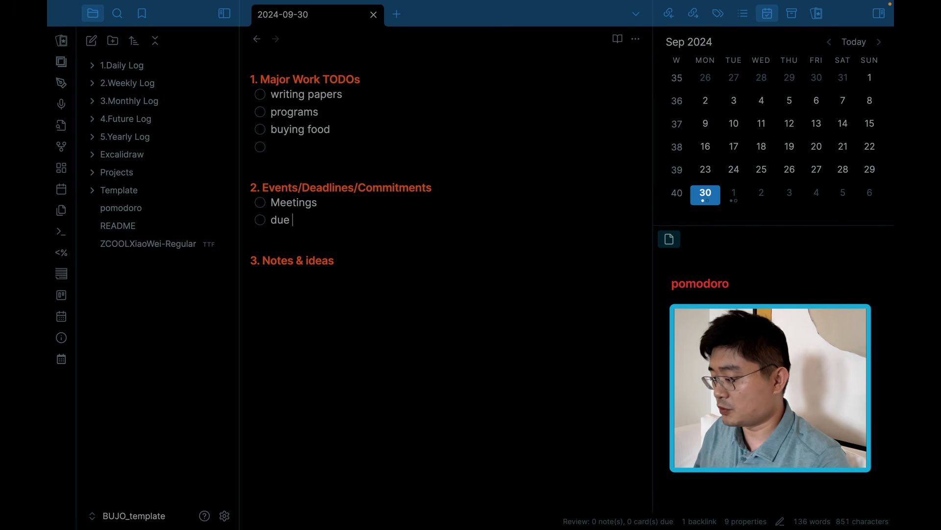
{"action": "type", "text": "for submission"}
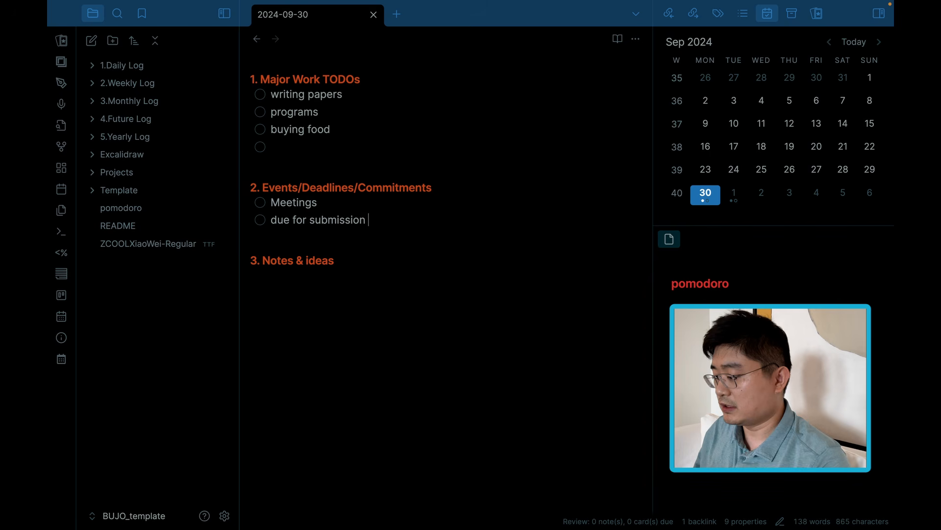
{"action": "key", "text": "Return"}
{"action": "type", "text": "sign "}
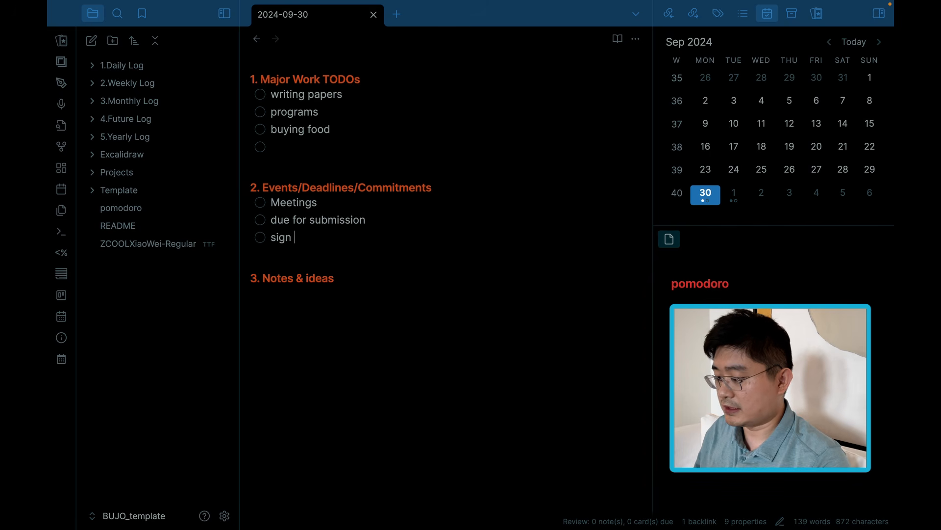
{"action": "type", "text": "forms."}
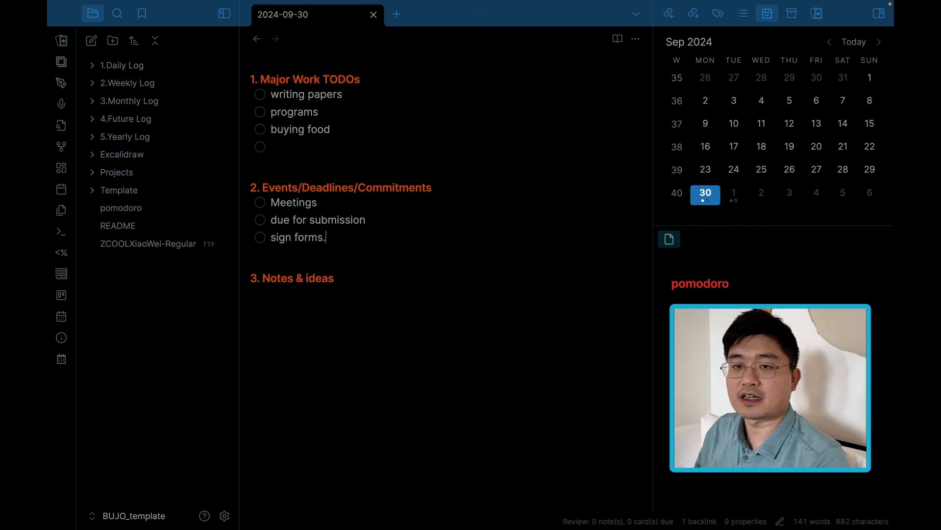
{"action": "type", "text": ".."}
{"action": "key", "text": "Return"}
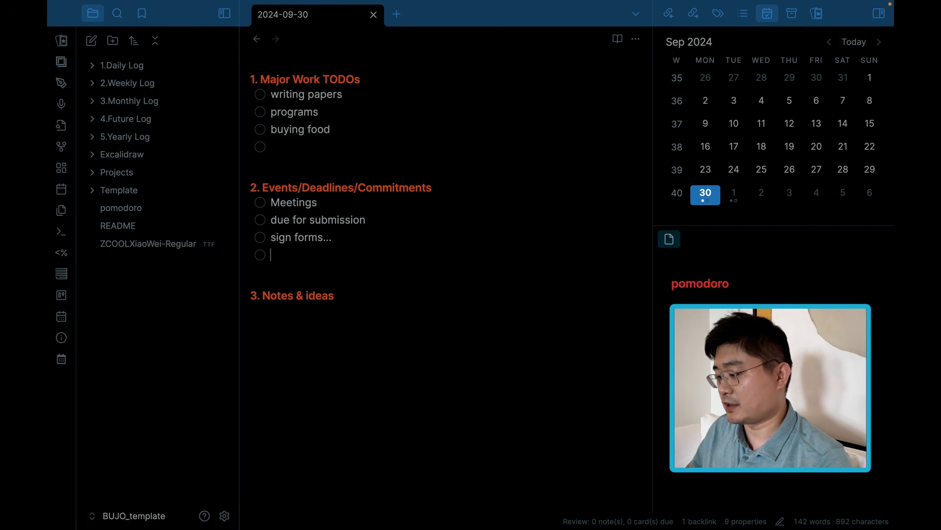
Look over the empty Notes & ideas section and place the cursor below its heading.
{"action": "scroll", "coordinate": [342, 286], "scroll_direction": "down", "scroll_amount": 2}
{"action": "left_click", "coordinate": [319, 414]}
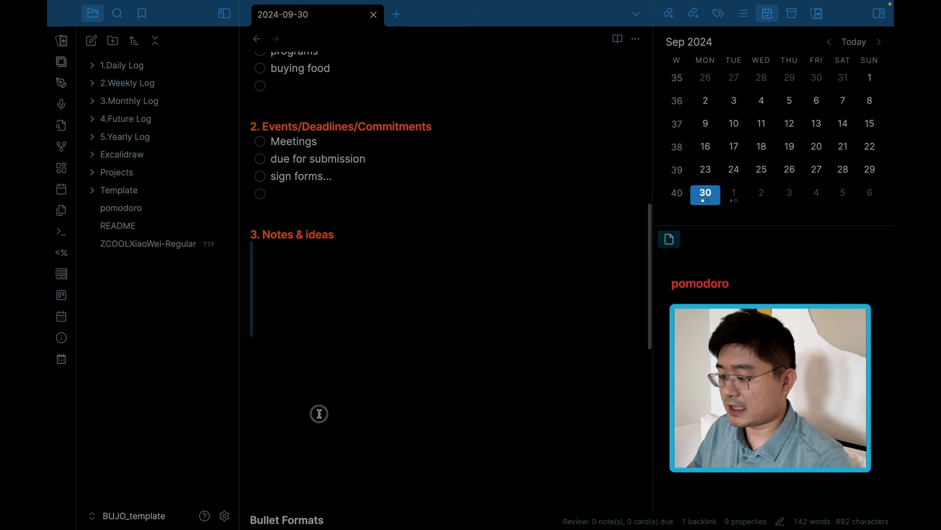
{"action": "left_click", "coordinate": [315, 265]}
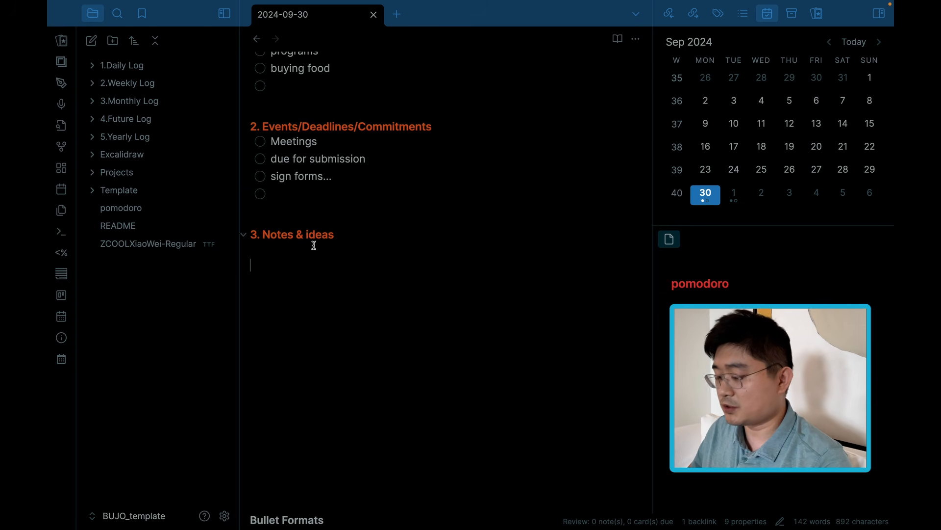
{"action": "left_click", "coordinate": [302, 274]}
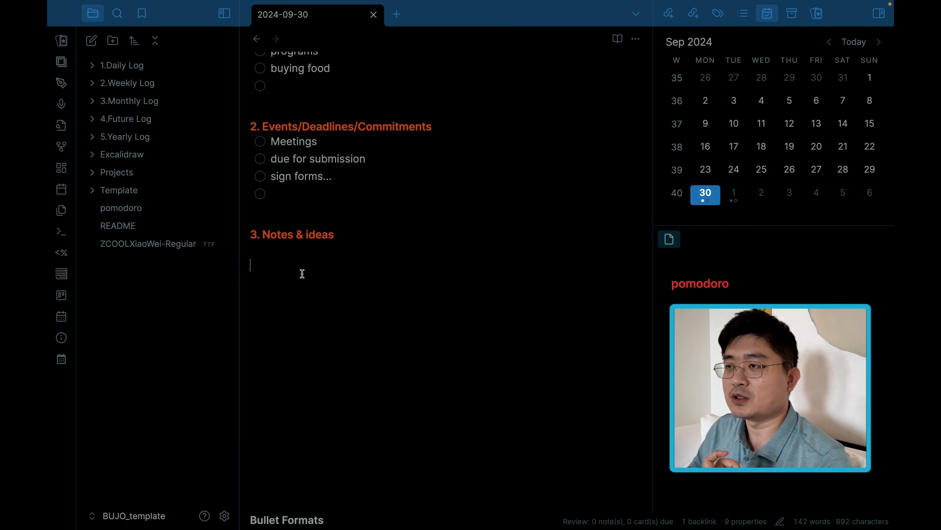
Try toggling the completion checkbox of the "writing papers" task.
{"action": "scroll", "coordinate": [263, 217], "scroll_direction": "up", "scroll_amount": 4}
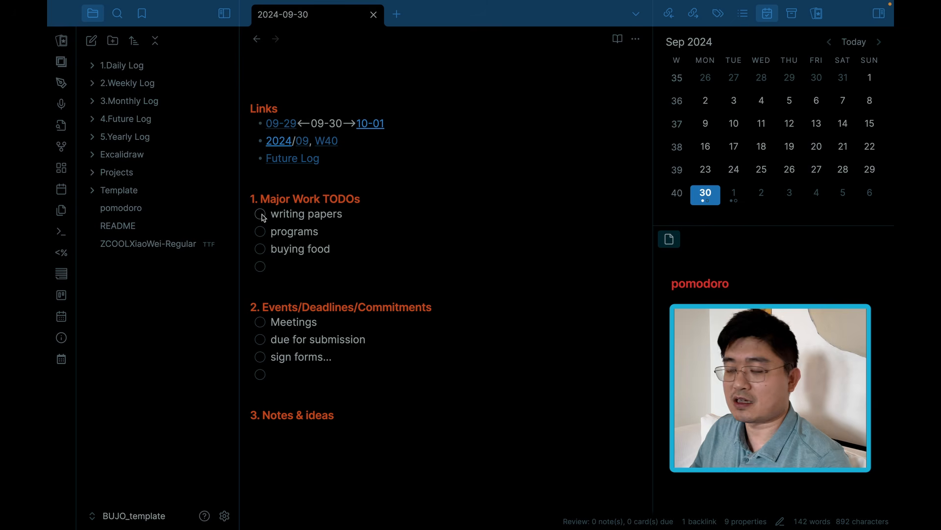
{"action": "left_click", "coordinate": [263, 216]}
{"action": "left_click", "coordinate": [263, 216]}
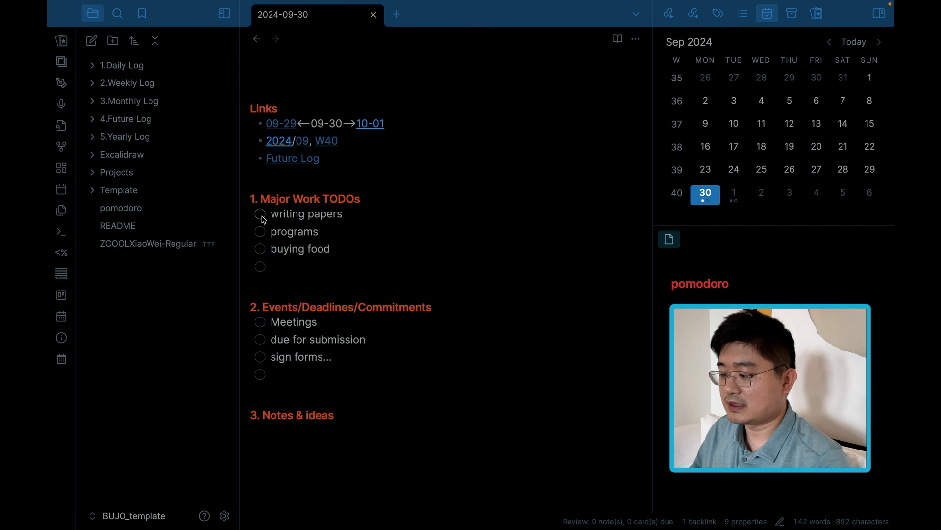
{"action": "left_click", "coordinate": [263, 216]}
{"action": "left_click", "coordinate": [263, 216]}
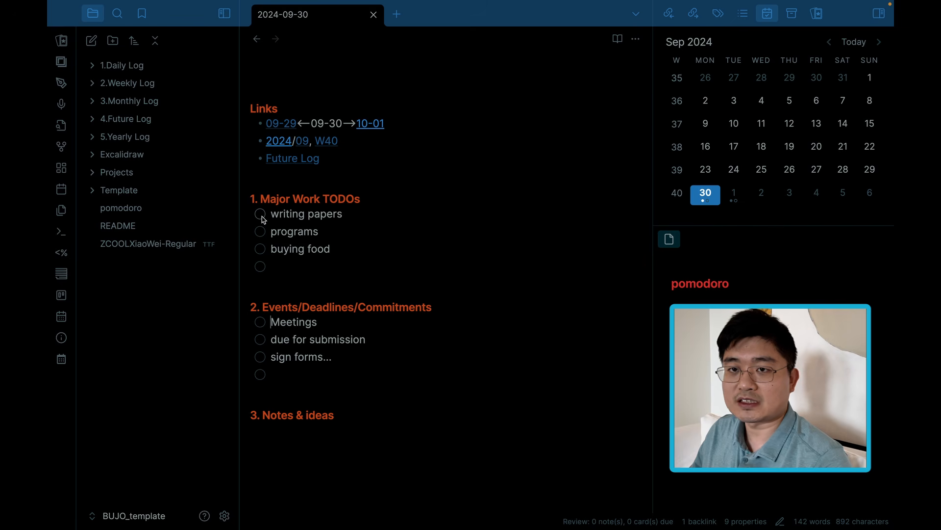
Replace the "programs" task in Major Work TODOs with "code module a".
{"action": "scroll", "coordinate": [370, 266], "scroll_direction": "down", "scroll_amount": 10}
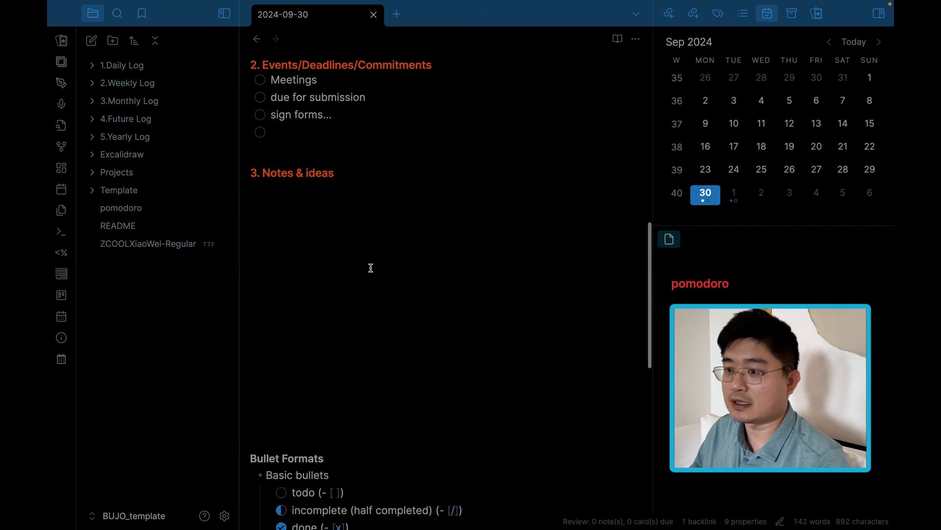
{"action": "scroll", "coordinate": [371, 267], "scroll_direction": "down", "scroll_amount": 1}
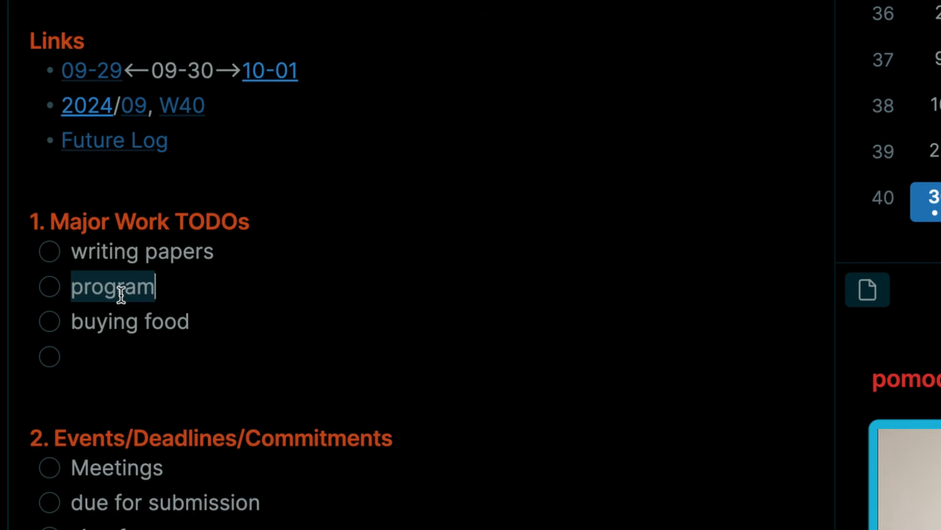
{"action": "type", "text": "code mo"}
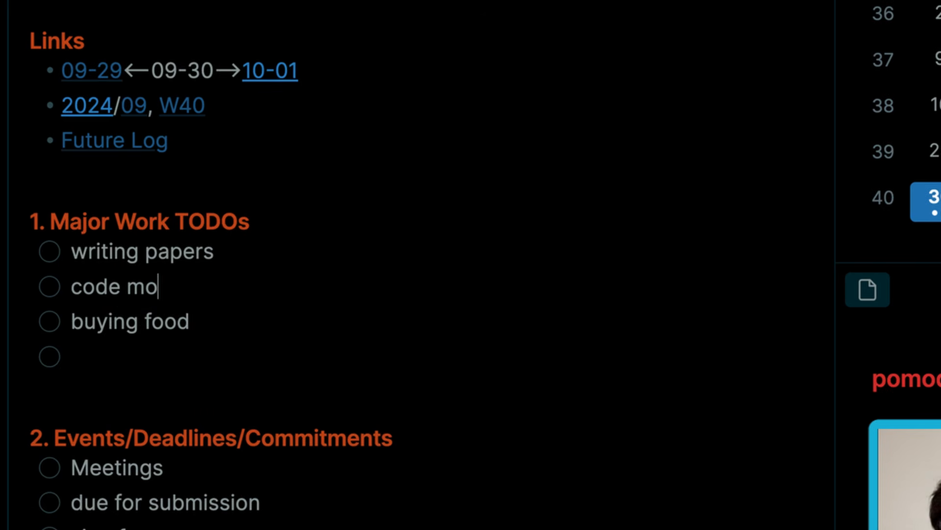
{"action": "type", "text": "dule a"}
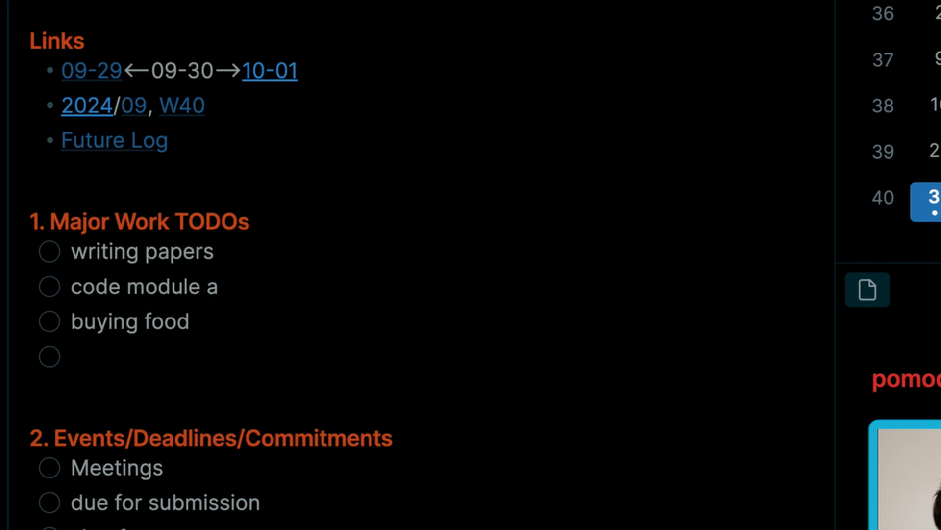
Mark the "code module a" task as scheduled with the "<" checkbox status and select its whole line.
{"action": "left_click", "coordinate": [72, 288]}
{"action": "key", "text": "Delete"}
{"action": "type", "text": "<"}
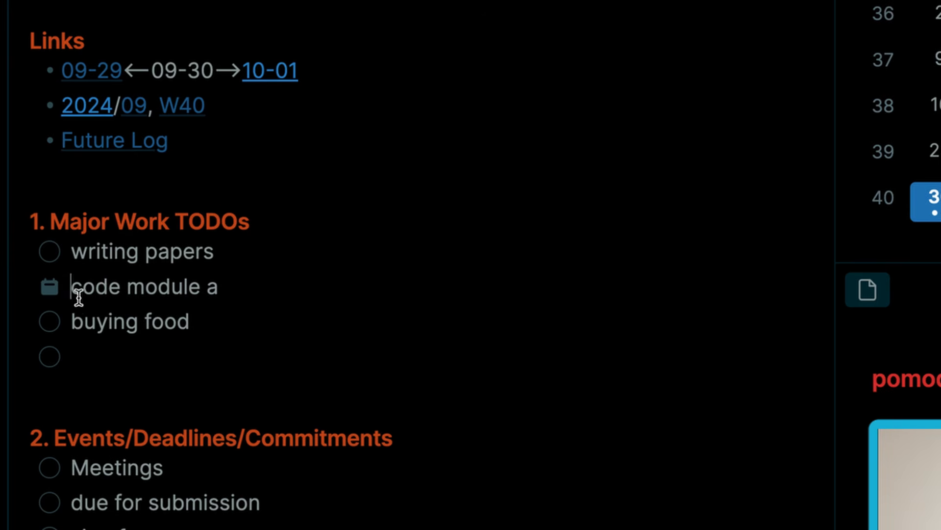
{"action": "left_click_drag", "start_coordinate": [260, 291], "coordinate": [192, 231]}
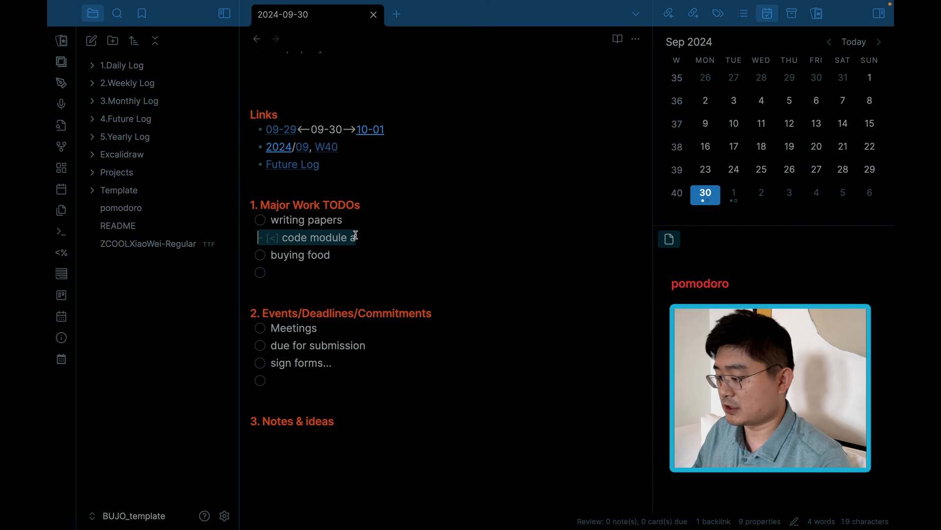
Open the 2024-10-01 daily note and replace "Task 1" in Major Work TODOs with "code module a".
{"action": "left_click", "coordinate": [734, 192]}
{"action": "scroll", "coordinate": [392, 270], "scroll_direction": "down", "scroll_amount": 7}
{"action": "left_click", "coordinate": [318, 181]}
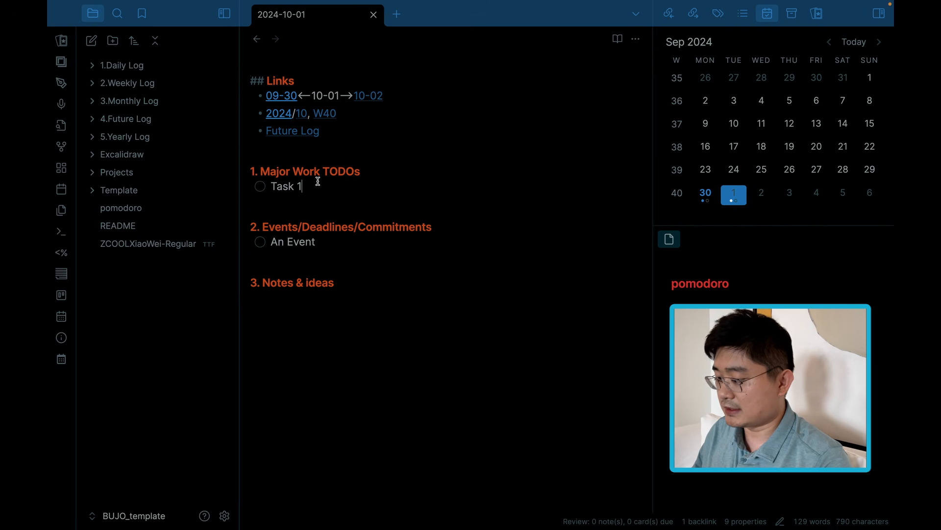
{"action": "left_click_drag", "start_coordinate": [316, 202], "coordinate": [225, 185]}
{"action": "type", "text": "code module a"}
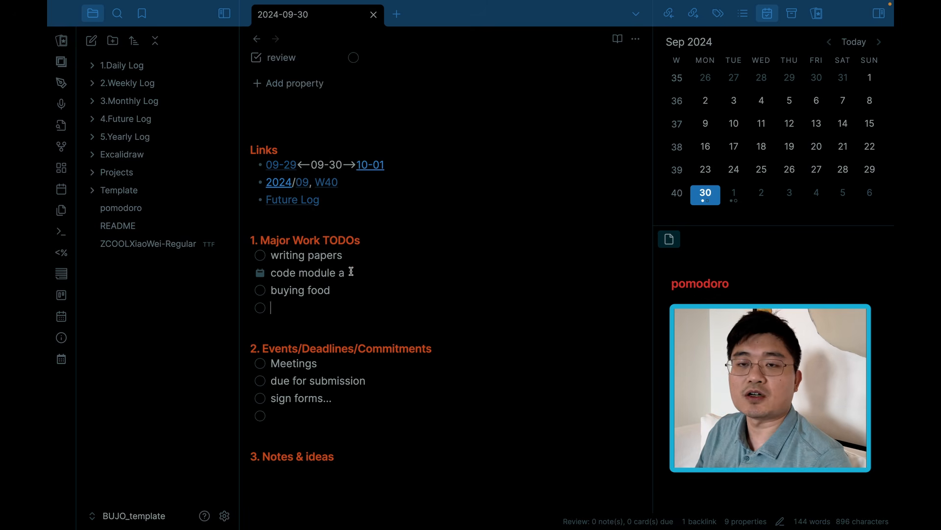
Open the W40 weekly log from the 2024-09-30 note's links and look over its properties, links and weekly sections.
{"action": "scroll", "coordinate": [294, 216], "scroll_direction": "up", "scroll_amount": 2}
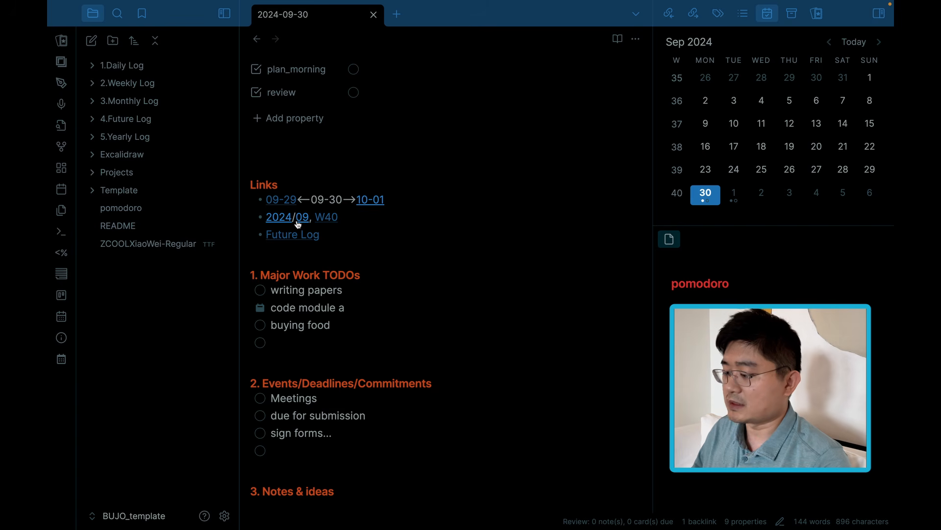
{"action": "left_click", "coordinate": [332, 218]}
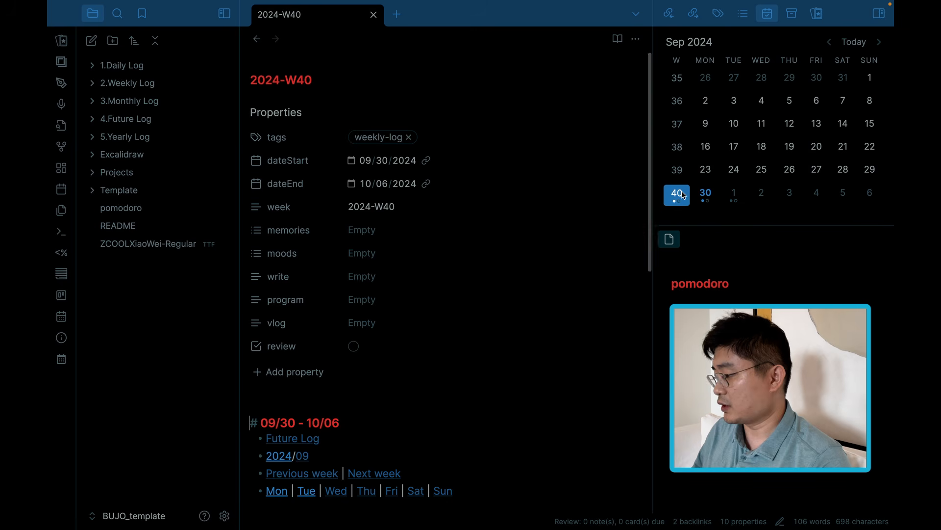
{"action": "scroll", "coordinate": [439, 302], "scroll_direction": "down", "scroll_amount": 4}
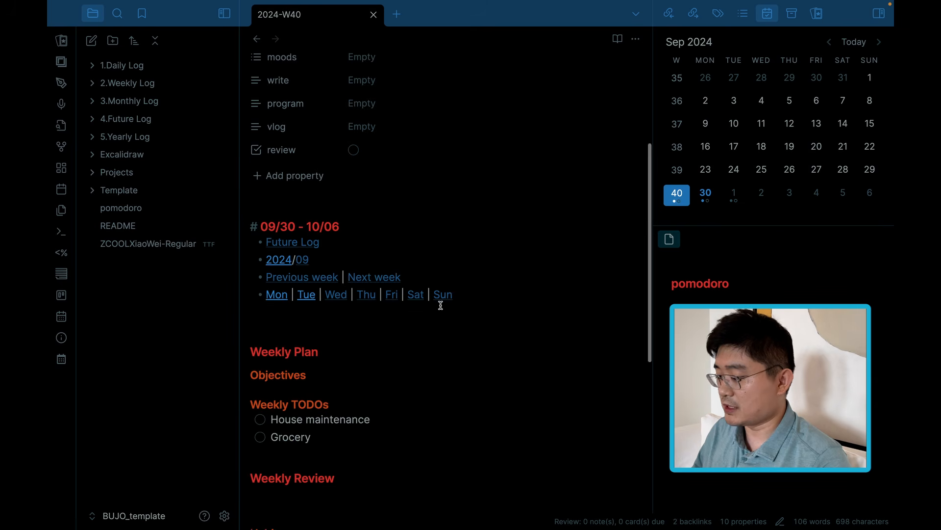
{"action": "scroll", "coordinate": [441, 186], "scroll_direction": "down", "scroll_amount": 2}
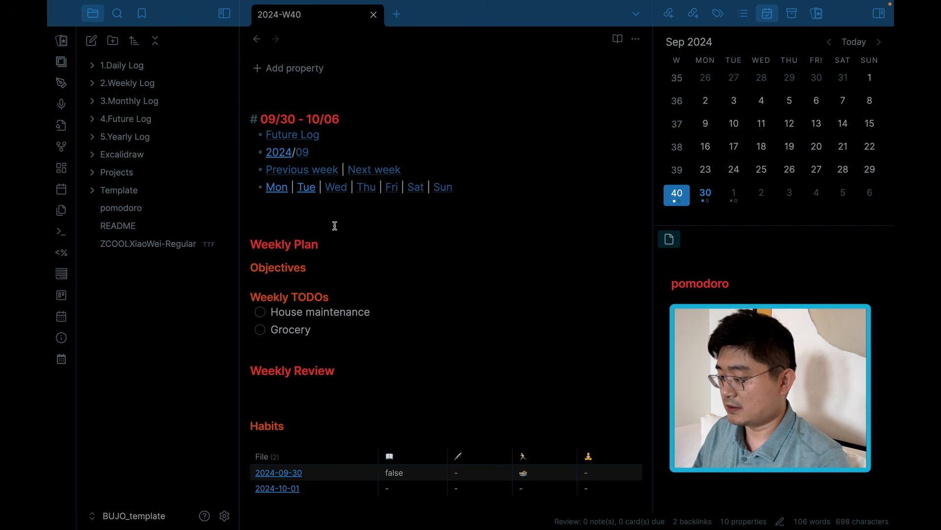
{"action": "scroll", "coordinate": [330, 238], "scroll_direction": "down", "scroll_amount": 4}
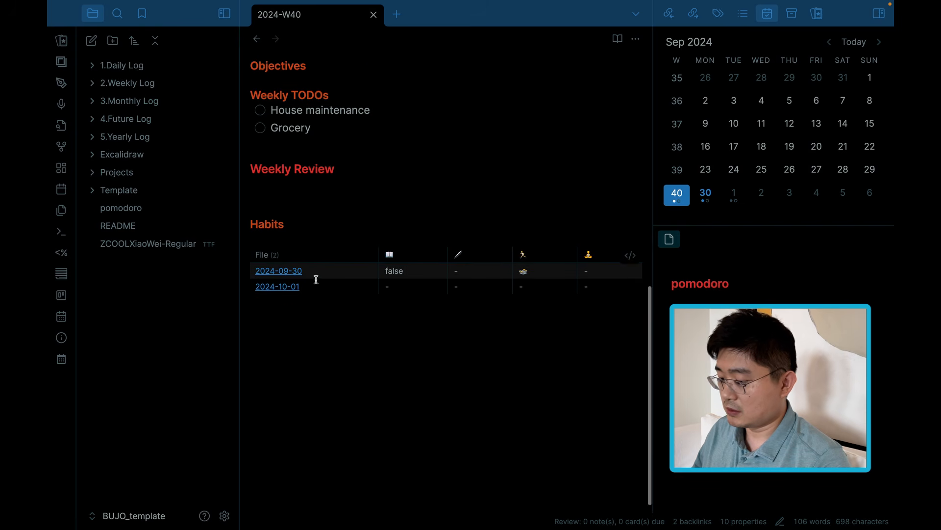
Examine the Habits table of daily notes at the end of the weekly log.
{"action": "left_click", "coordinate": [300, 234]}
{"action": "left_click_drag", "start_coordinate": [308, 278], "coordinate": [309, 353]}
{"action": "left_click", "coordinate": [327, 380]}
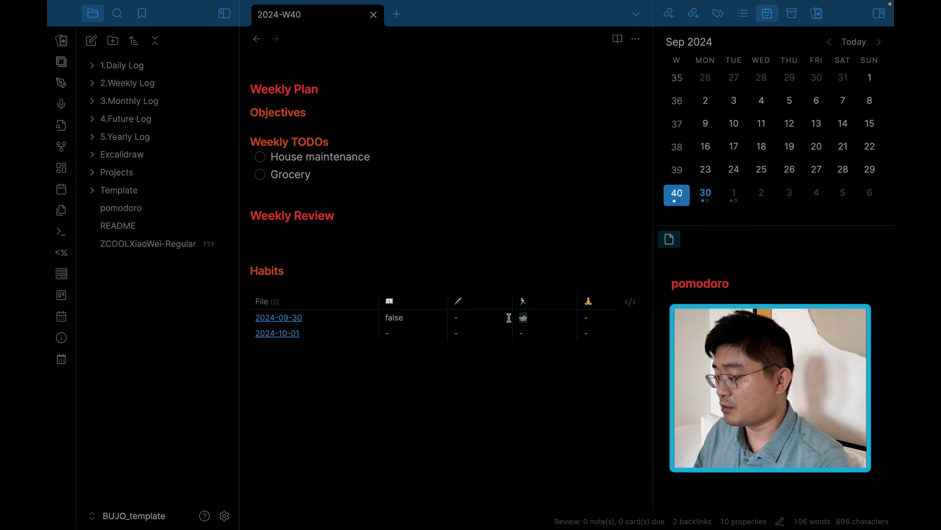
{"action": "scroll", "coordinate": [315, 276], "scroll_direction": "up", "scroll_amount": 2}
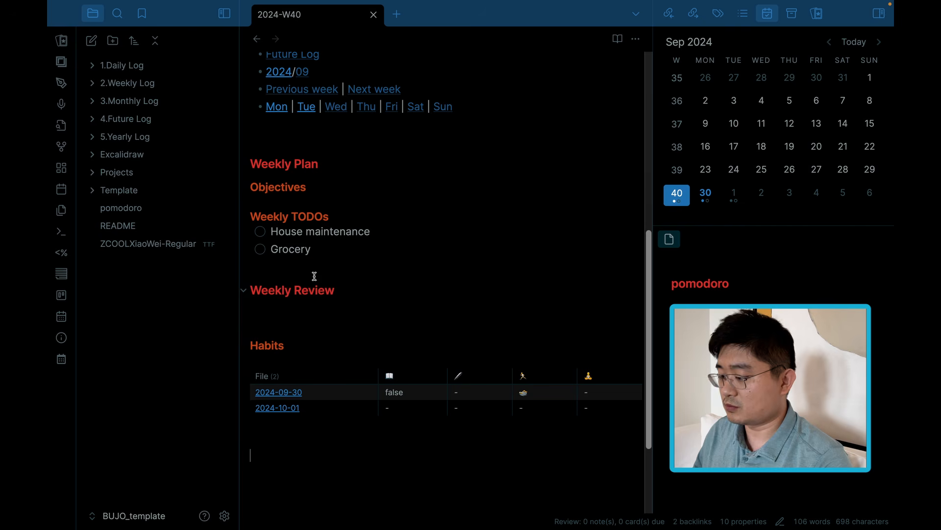
Examine the Weekly TODOs, Objectives and date links sections of the weekly log.
{"action": "left_click", "coordinate": [254, 214]}
{"action": "left_click_drag", "start_coordinate": [254, 215], "coordinate": [339, 254]}
{"action": "left_click", "coordinate": [339, 252]}
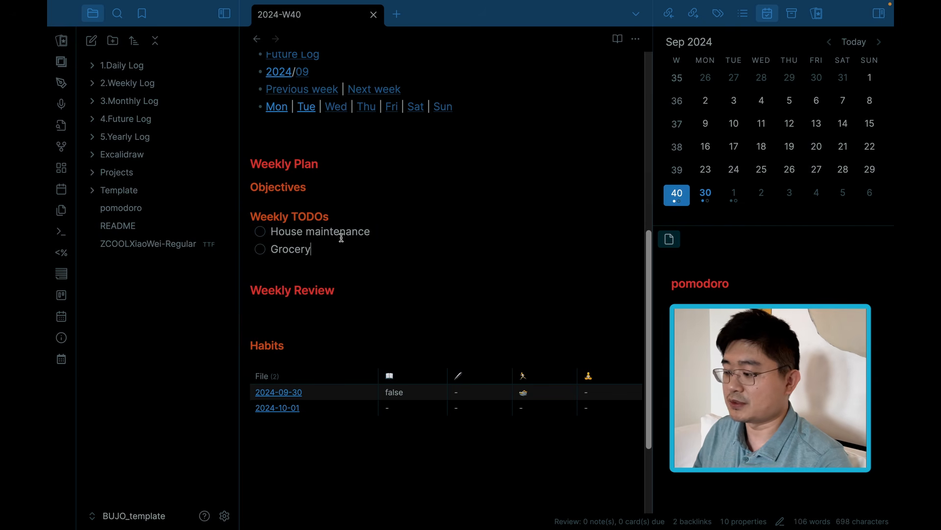
{"action": "left_click", "coordinate": [344, 199]}
{"action": "scroll", "coordinate": [345, 200], "scroll_direction": "up", "scroll_amount": 1}
{"action": "left_click_drag", "start_coordinate": [322, 201], "coordinate": [223, 204]}
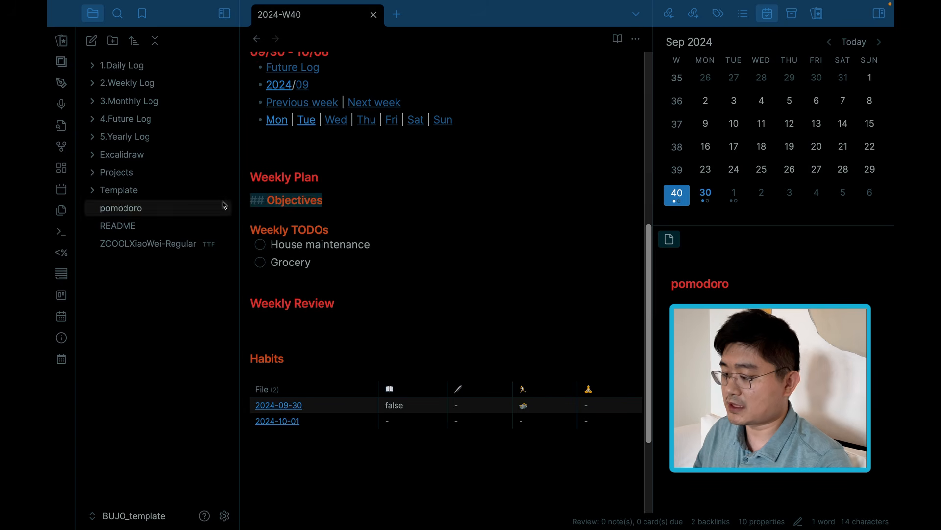
{"action": "left_click", "coordinate": [276, 216]}
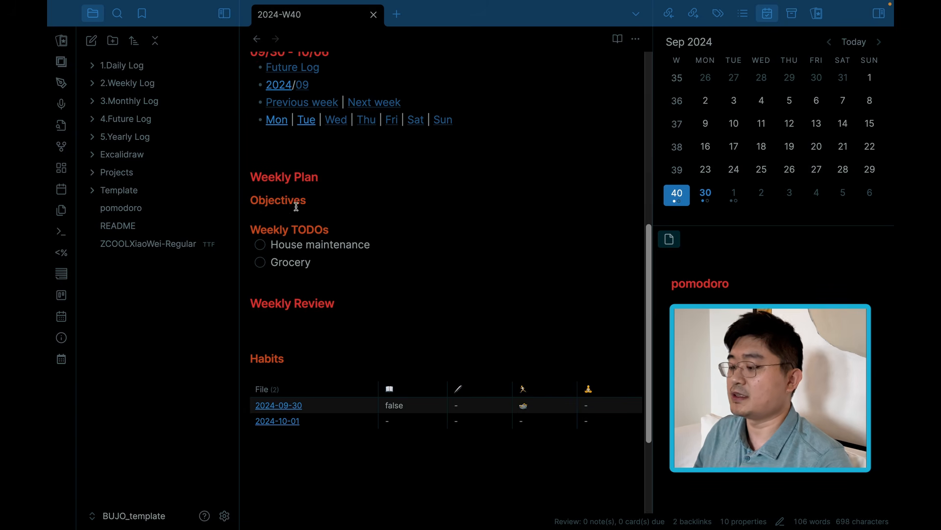
{"action": "scroll", "coordinate": [303, 191], "scroll_direction": "up", "scroll_amount": 2}
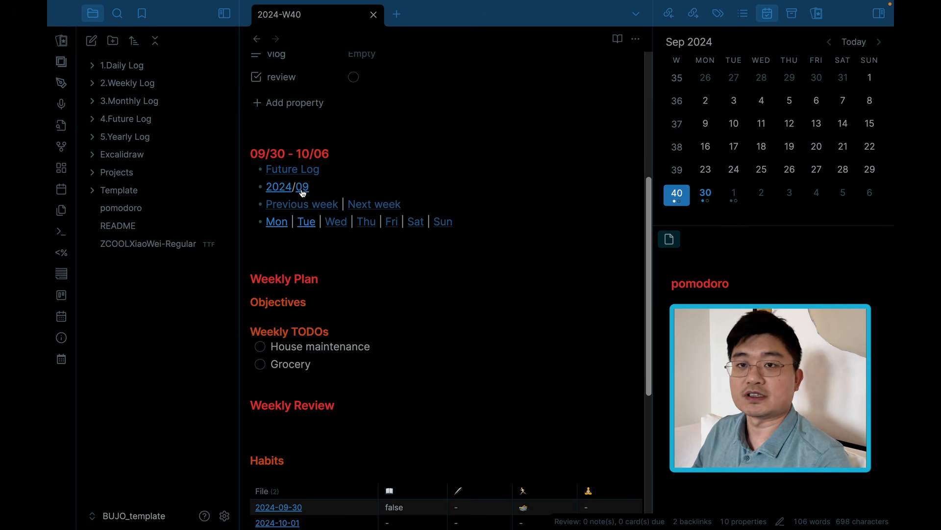
Open the September monthly log from the weekly log's 2024/09 link, closing the settings window.
{"action": "left_click", "coordinate": [302, 190]}
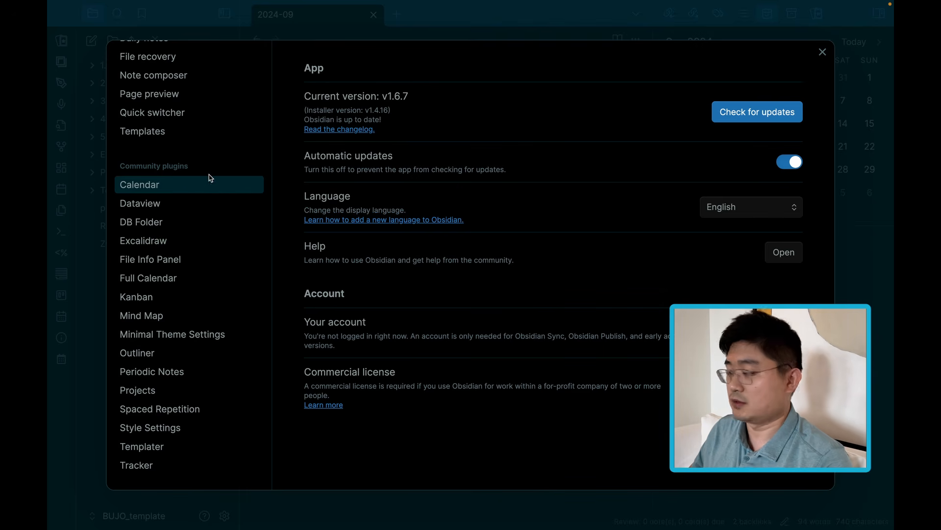
{"action": "left_click", "coordinate": [822, 52]}
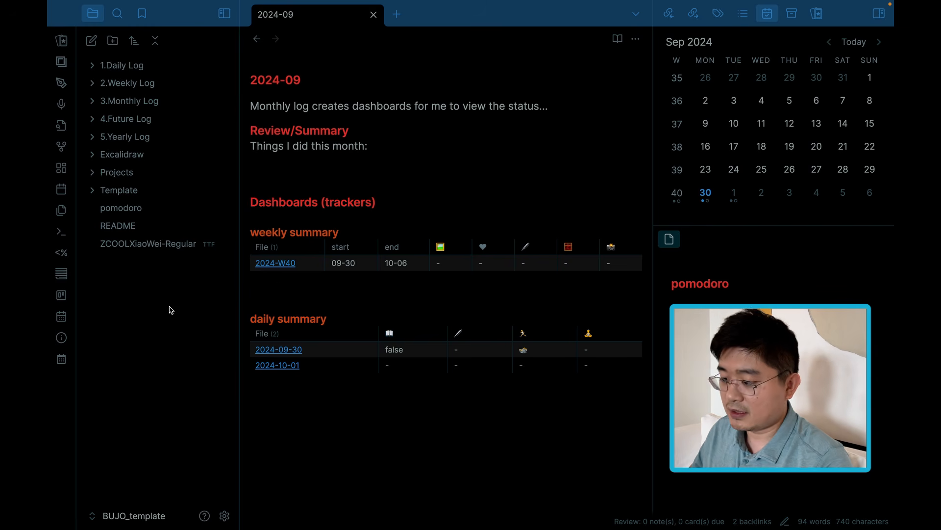
Create an Excalidraw drawing containing a rectangle, an ellipse and a freehand stroke, and expand the Excalidraw folder to show its file.
{"action": "left_click", "coordinate": [61, 83]}
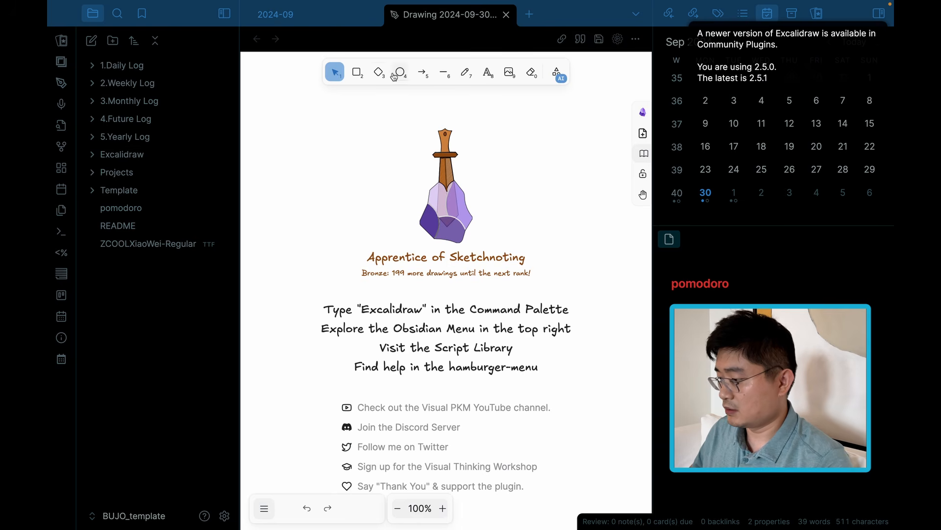
{"action": "left_click", "coordinate": [357, 72]}
{"action": "left_click_drag", "start_coordinate": [306, 182], "coordinate": [377, 237]}
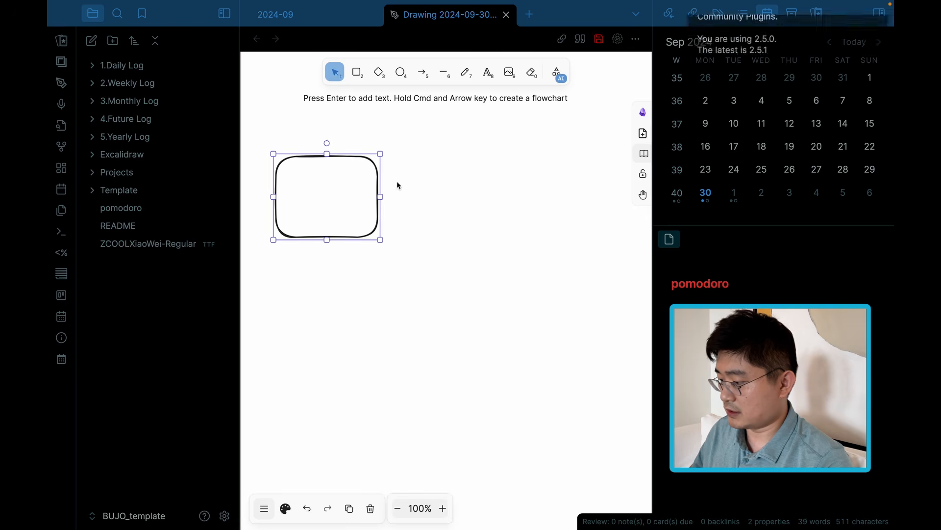
{"action": "left_click", "coordinate": [401, 73]}
{"action": "left_click_drag", "start_coordinate": [469, 180], "coordinate": [581, 234]}
{"action": "left_click", "coordinate": [465, 73]}
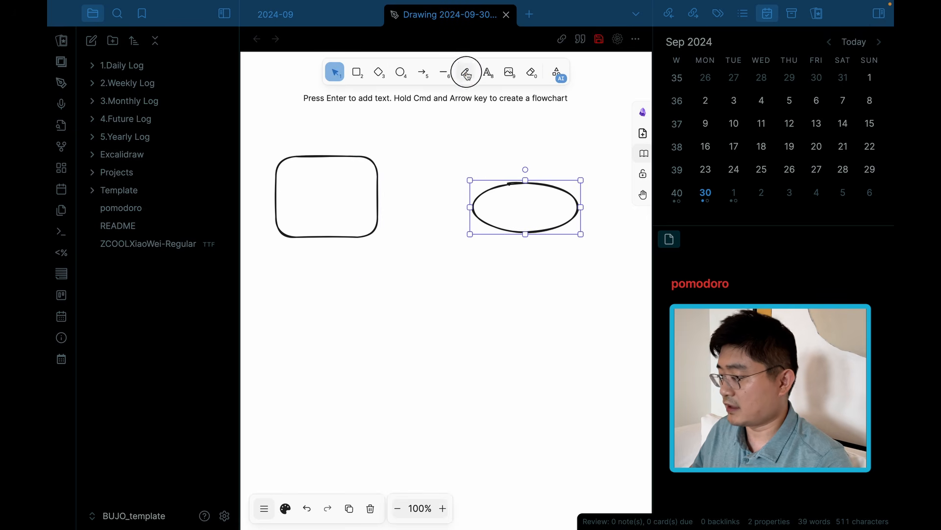
{"action": "mouse_move", "coordinate": [287, 335]}
{"action": "left_mouse_down"}
{"action": "mouse_move", "coordinate": [321, 372]}
{"action": "mouse_move", "coordinate": [410, 315]}
{"action": "mouse_move", "coordinate": [464, 312]}
{"action": "left_mouse_up"}
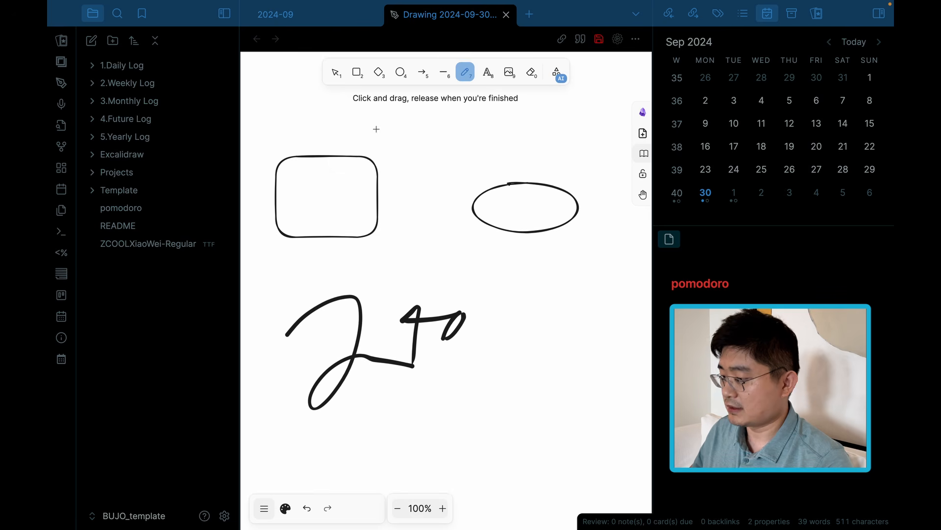
{"action": "key", "text": "Escape"}
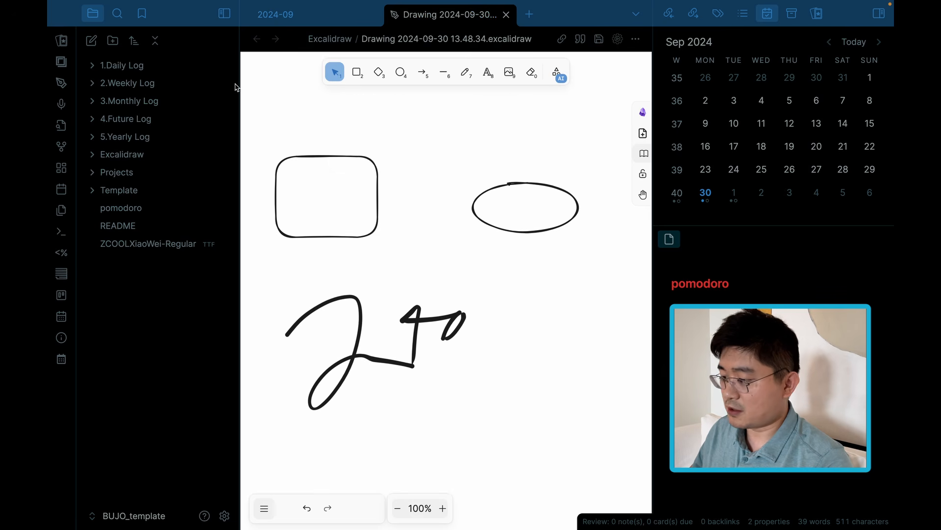
{"action": "left_click", "coordinate": [94, 157]}
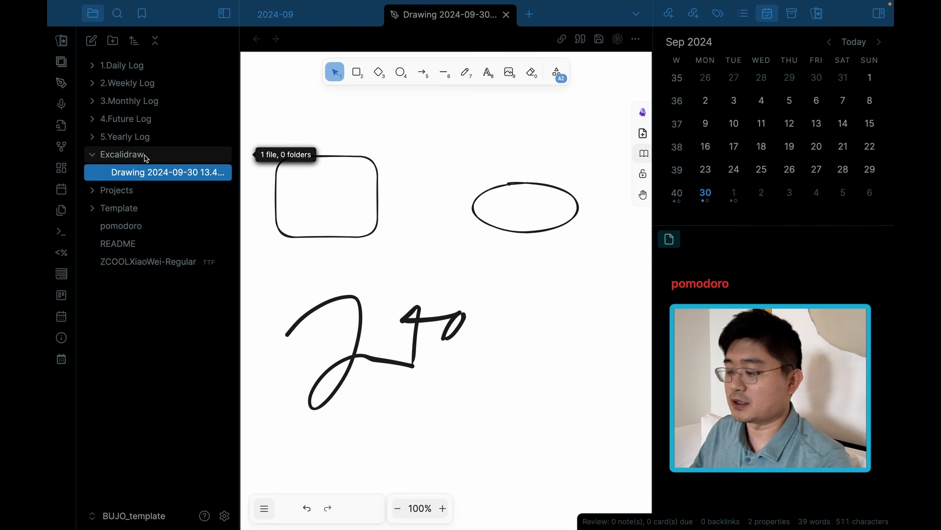
Create a new Kanban board.
{"action": "left_click", "coordinate": [62, 300]}
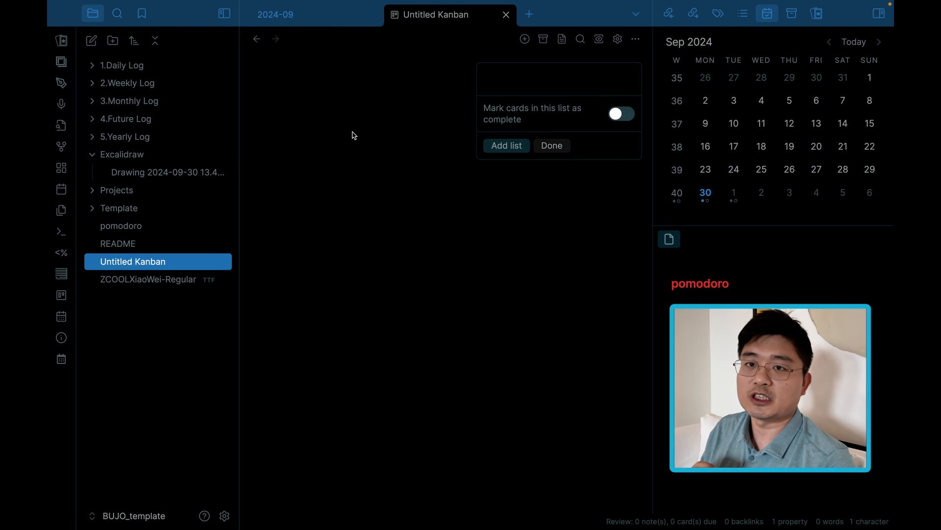
Look through the daily, monthly and weekly log templates in the Template folder, ending on the Daily Log Template.
{"action": "left_click", "coordinate": [100, 155]}
{"action": "left_click", "coordinate": [100, 191]}
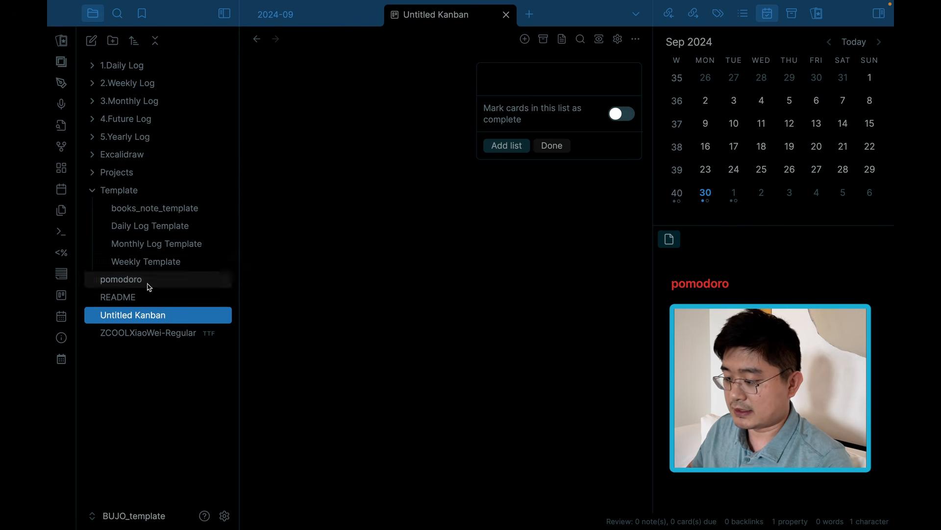
{"action": "left_click", "coordinate": [162, 231]}
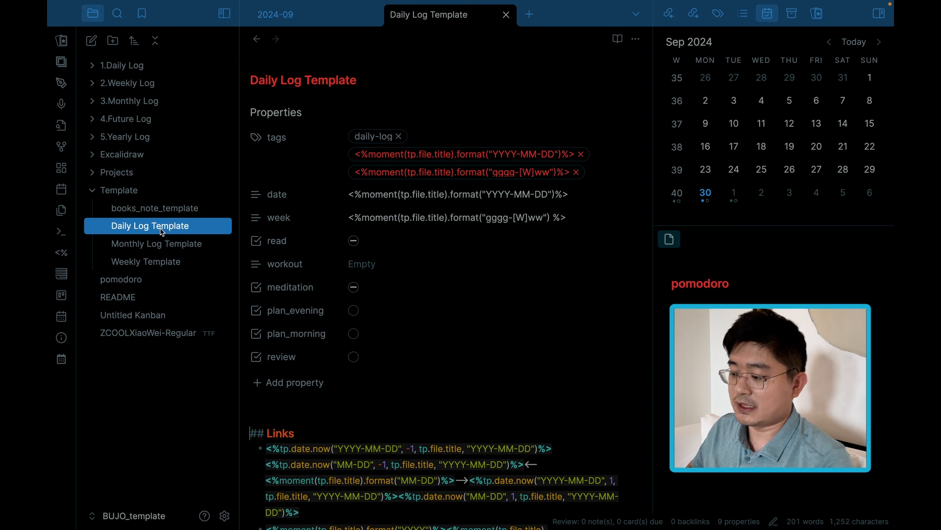
{"action": "scroll", "coordinate": [361, 183], "scroll_direction": "down", "scroll_amount": 2}
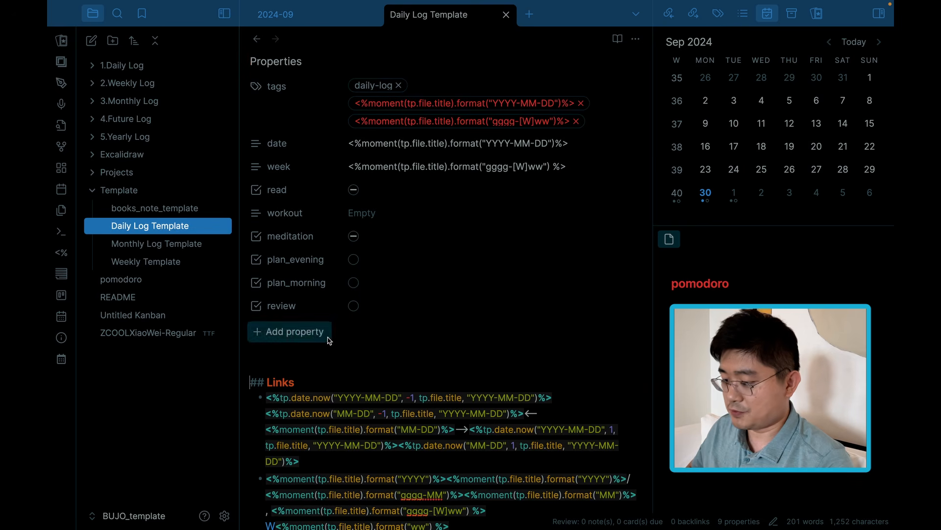
{"action": "left_click", "coordinate": [208, 248]}
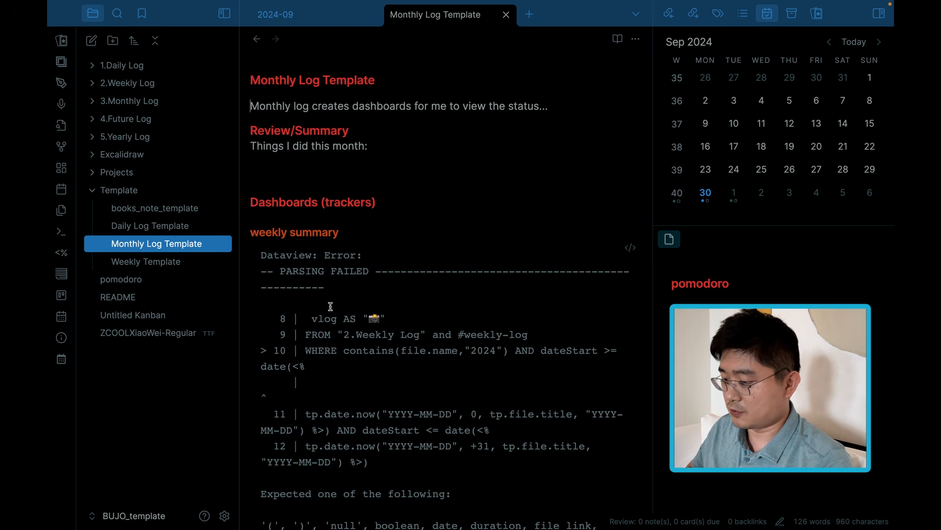
{"action": "left_click", "coordinate": [157, 263]}
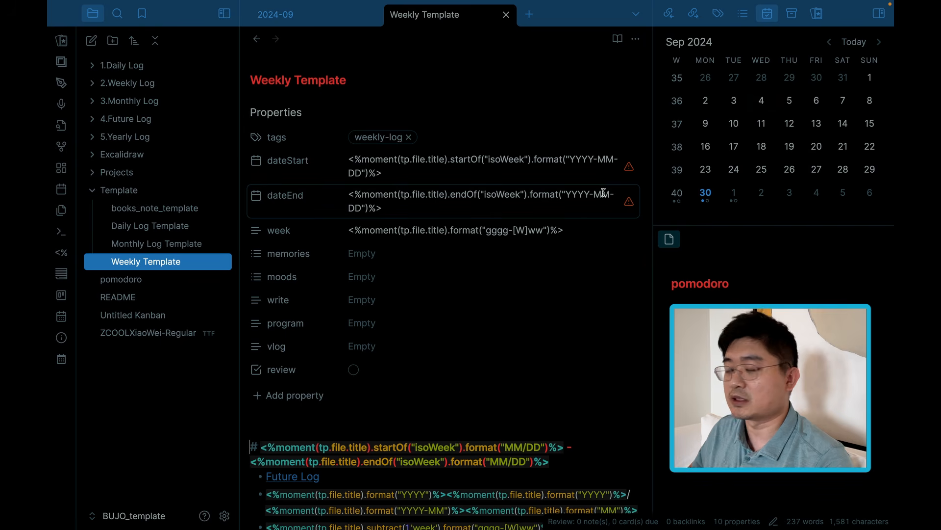
{"action": "left_click", "coordinate": [150, 225]}
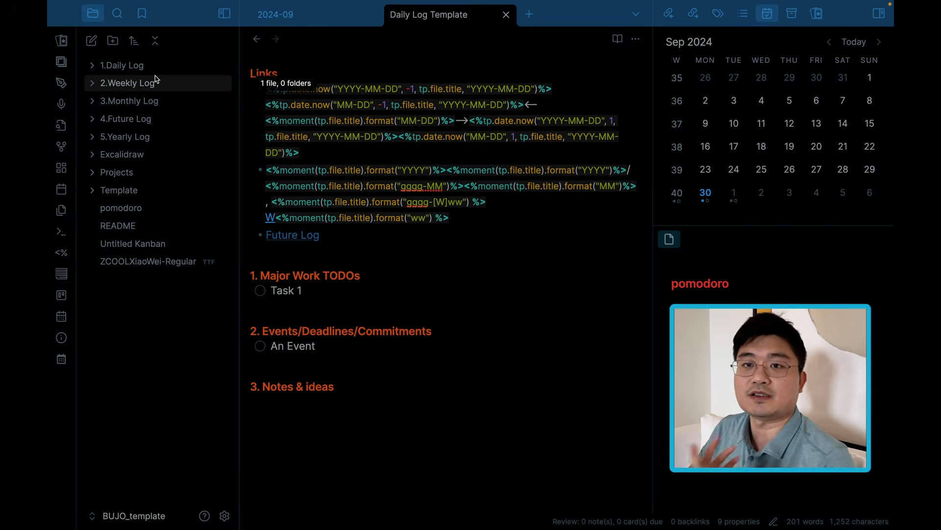
Look inside the Daily Log folder, and expand the Weekly, Monthly, Yearly and Future Log folders to show their notes.
{"action": "left_click", "coordinate": [108, 71]}
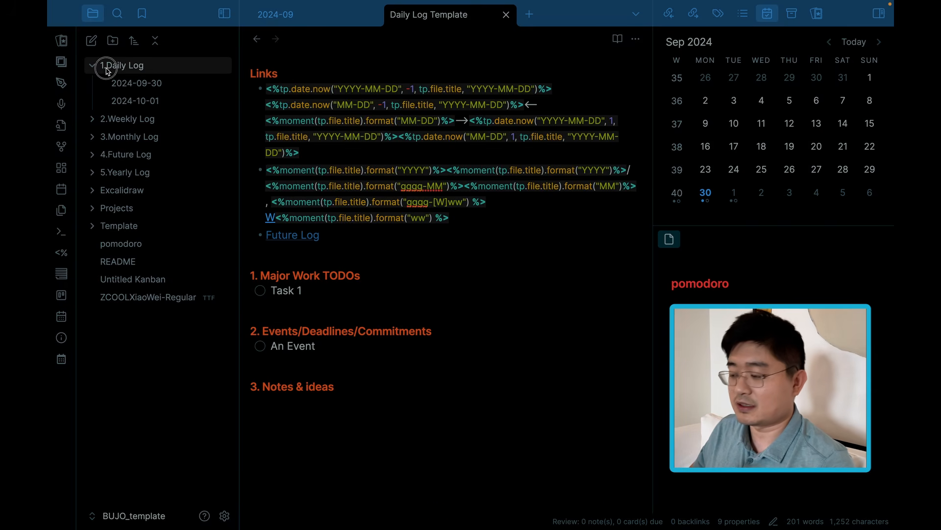
{"action": "left_click", "coordinate": [102, 68]}
{"action": "left_click", "coordinate": [112, 83]}
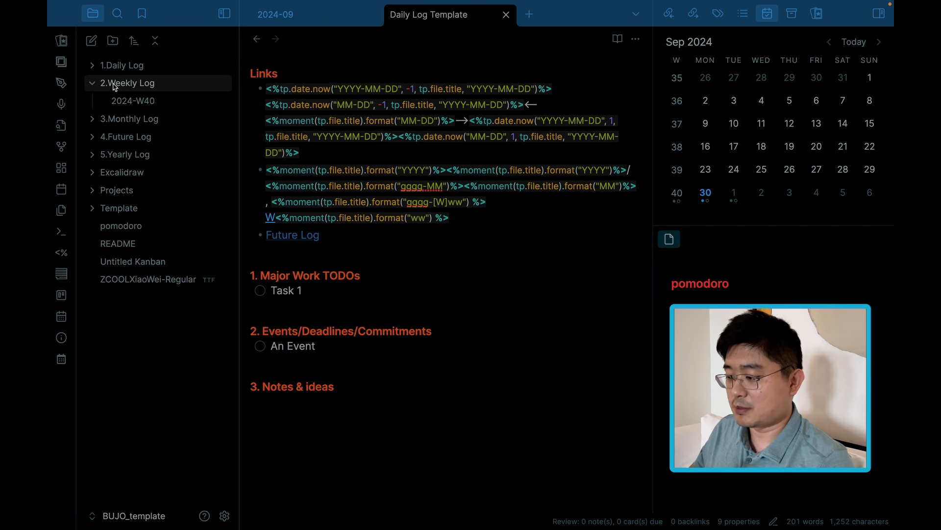
{"action": "left_click", "coordinate": [114, 119]}
{"action": "left_click", "coordinate": [130, 171]}
{"action": "left_click", "coordinate": [130, 154]}
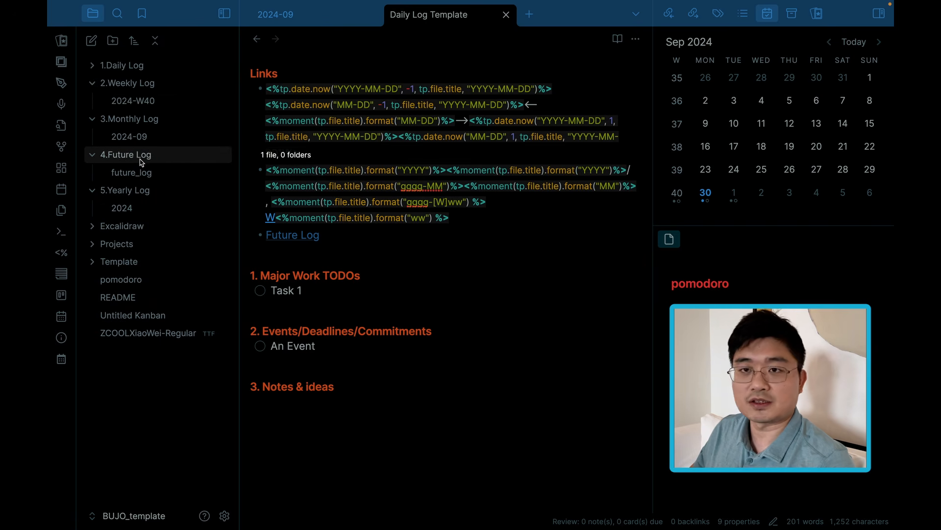